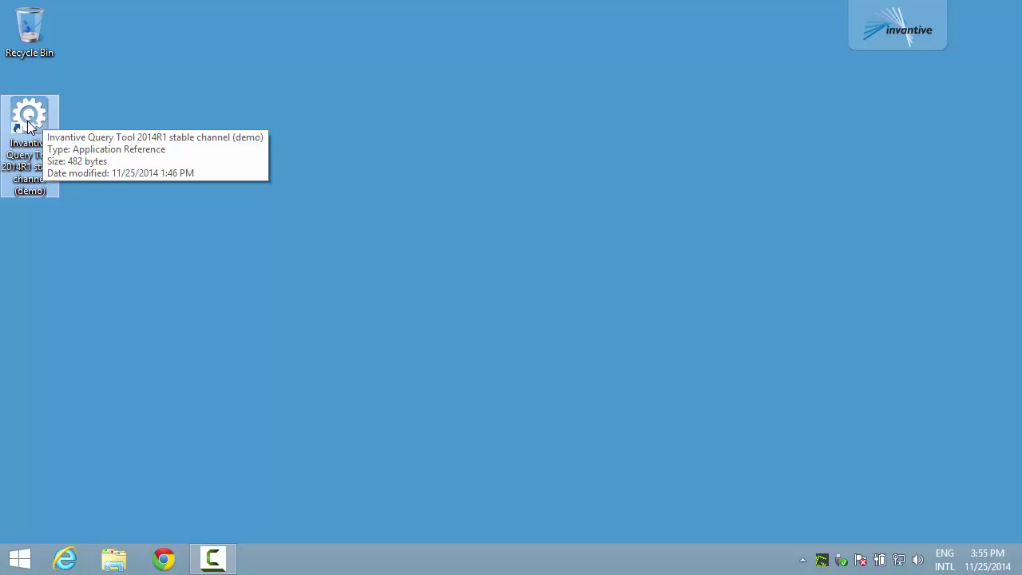
# - Open Invantive Query Tool, view the available connections, enter the account password and log in to the Invantive Webservice - Exact Online connection
pyautogui.doubleClick(29, 125)
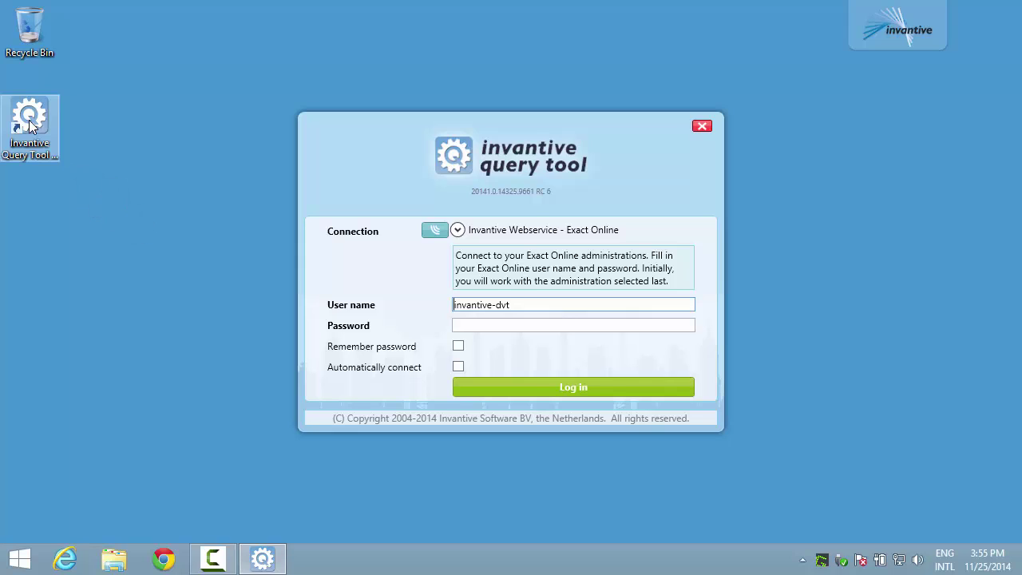
pyautogui.click(458, 230)
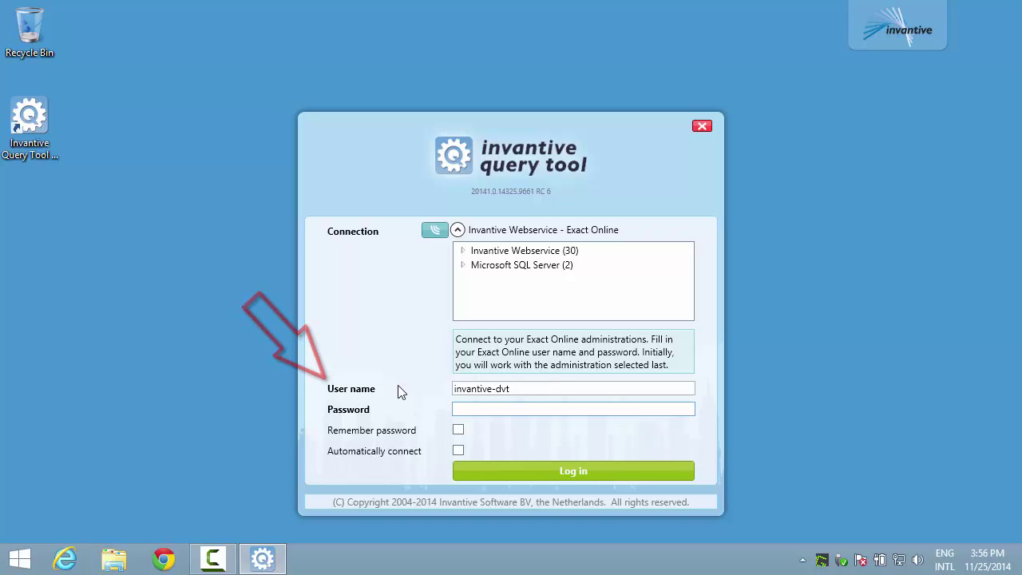
pyautogui.write('•••••••')
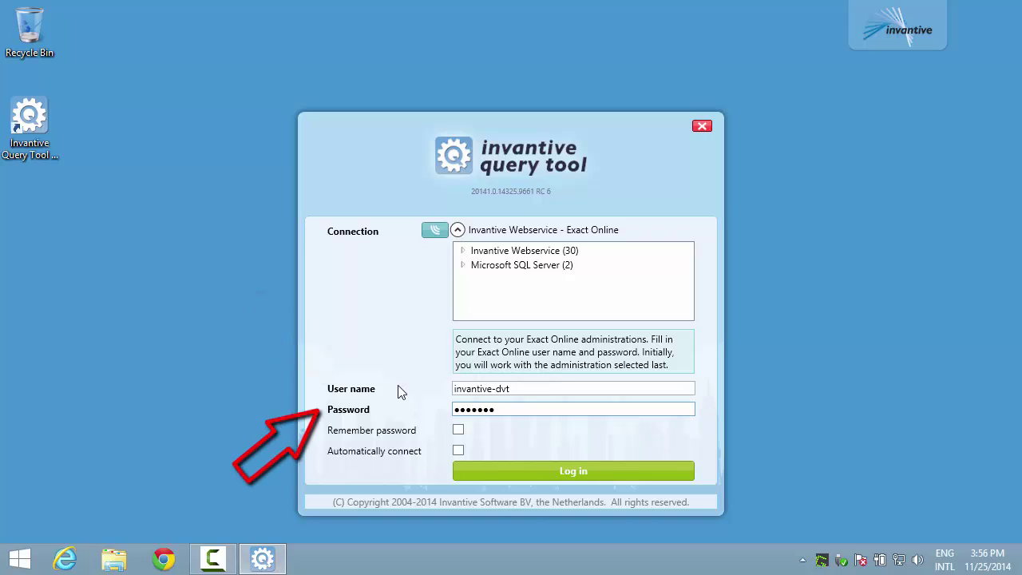
pyautogui.click(566, 470)
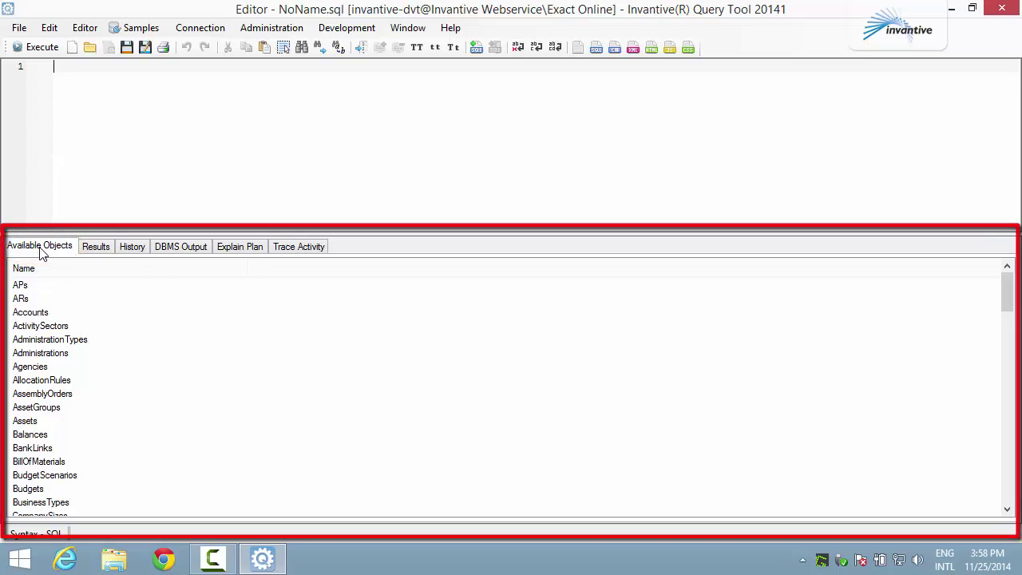
# - View the query results, execution history and DBMS output areas below the SQL editor
pyautogui.click(90, 248)
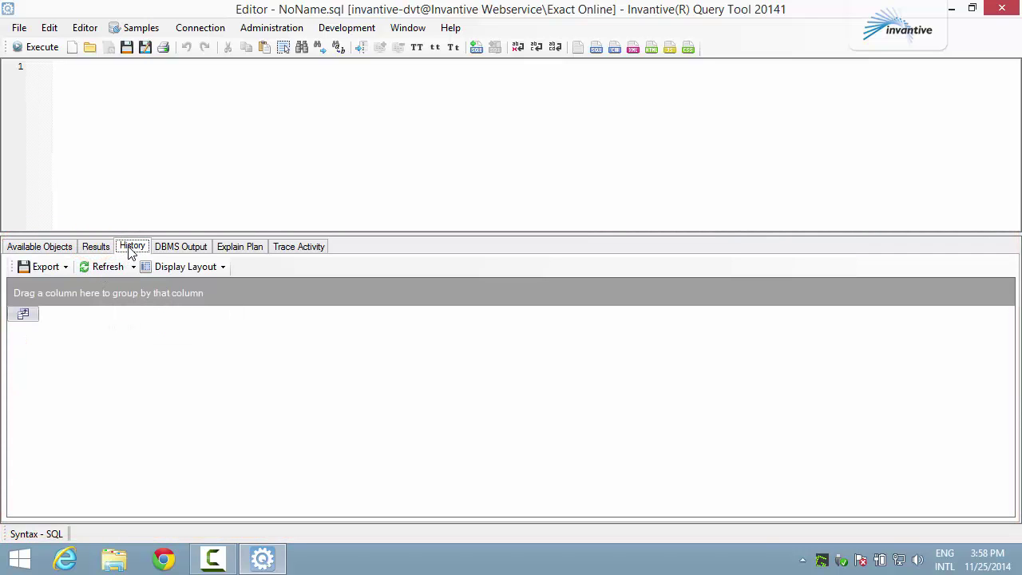
pyautogui.click(131, 248)
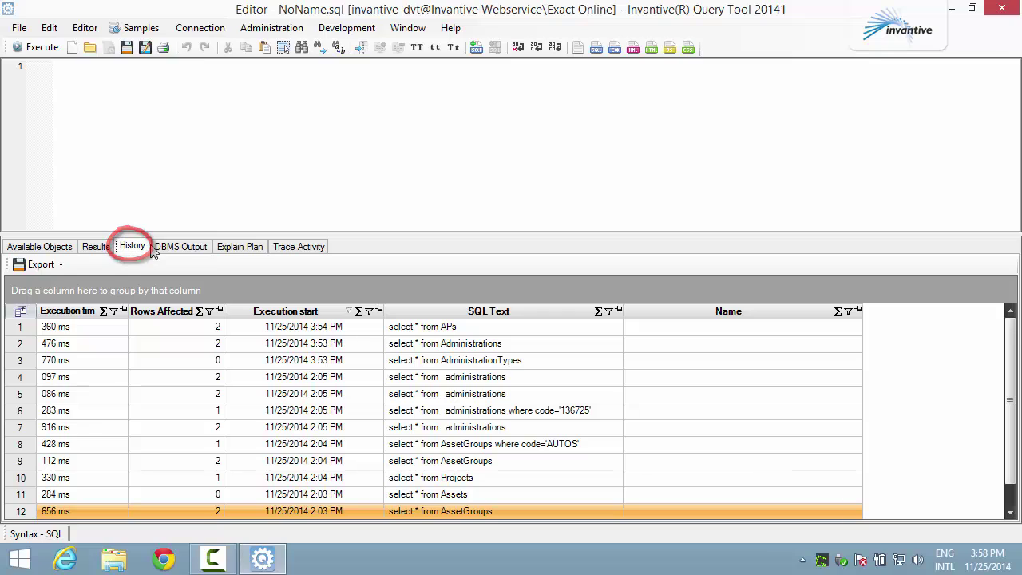
pyautogui.click(175, 249)
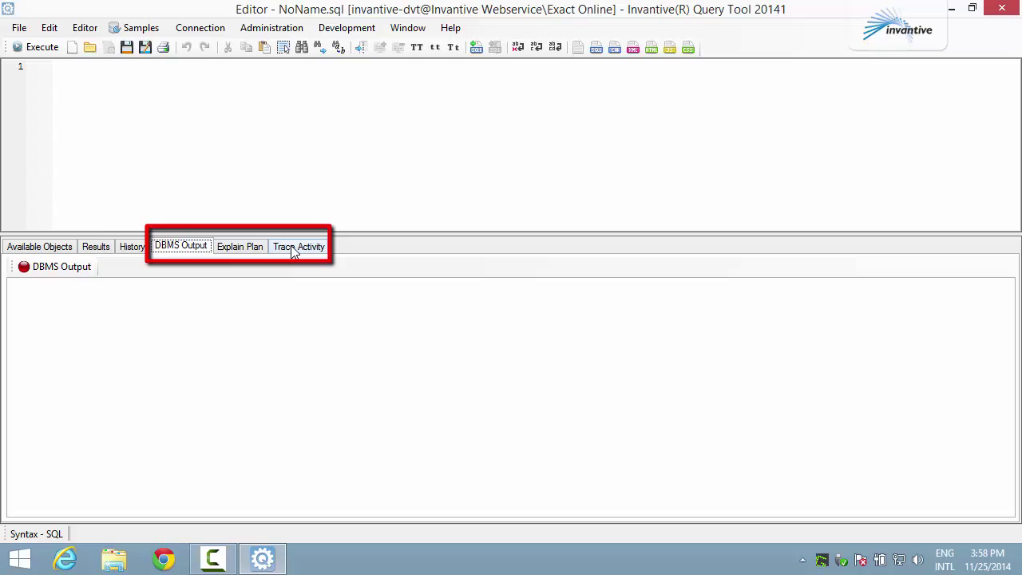
# - Write the query "select * from Administrations" in the editor and execute it
pyautogui.click(186, 143)
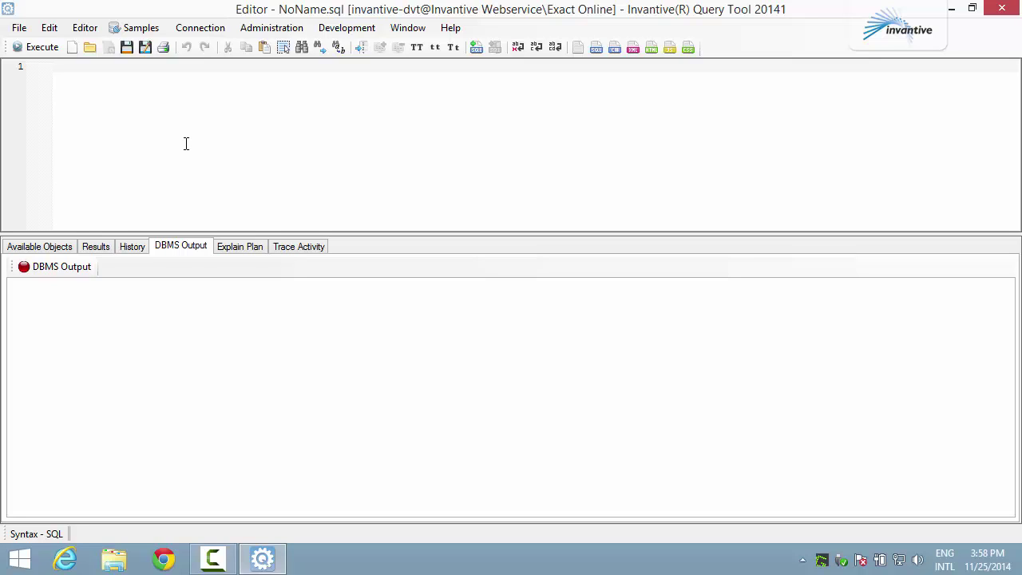
pyautogui.write('select *')
pyautogui.press('Return')
pyautogui.write('fro')
pyautogui.write('m')
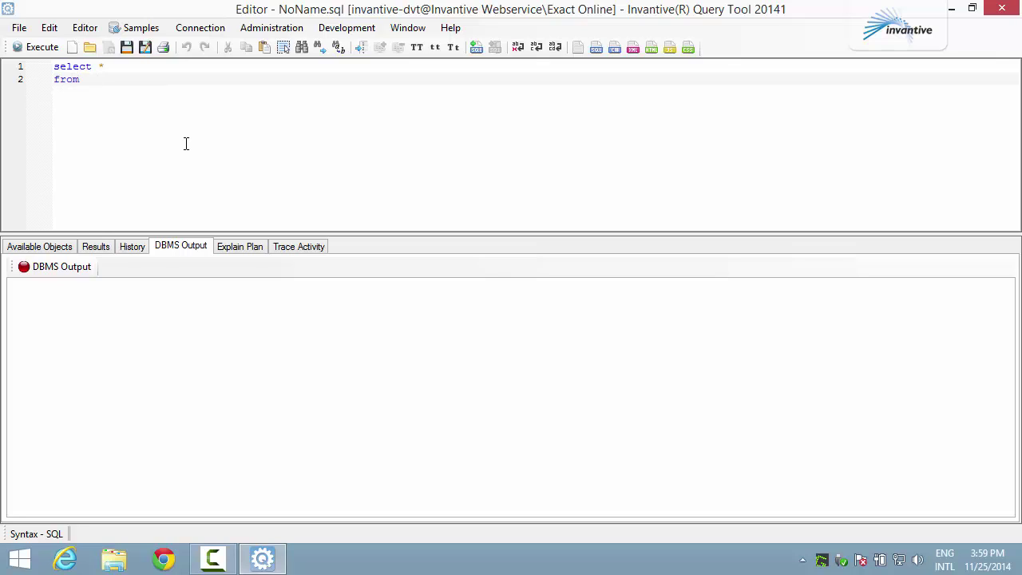
pyautogui.write('Admini')
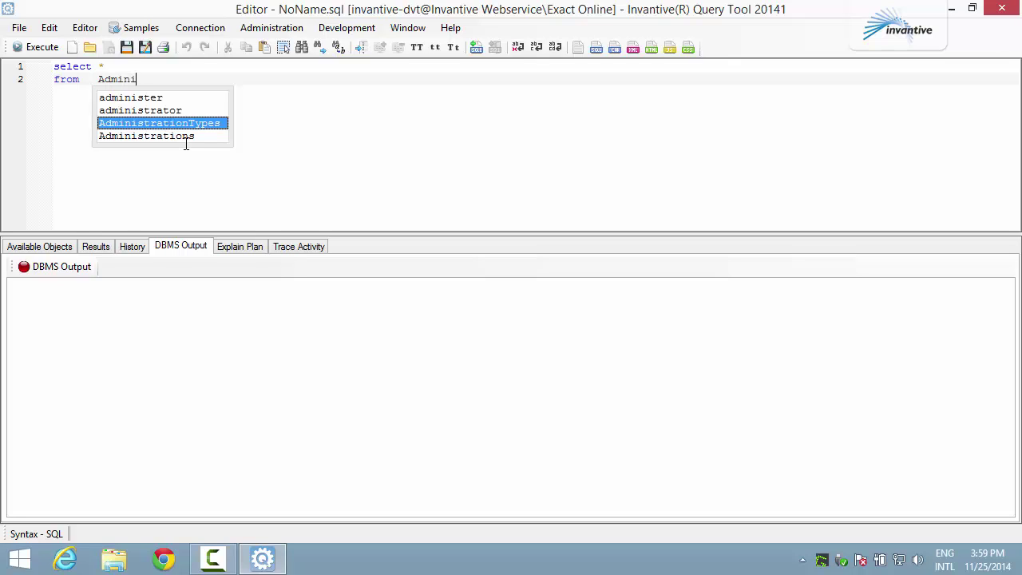
pyautogui.click(186, 142)
pyautogui.press('Return')
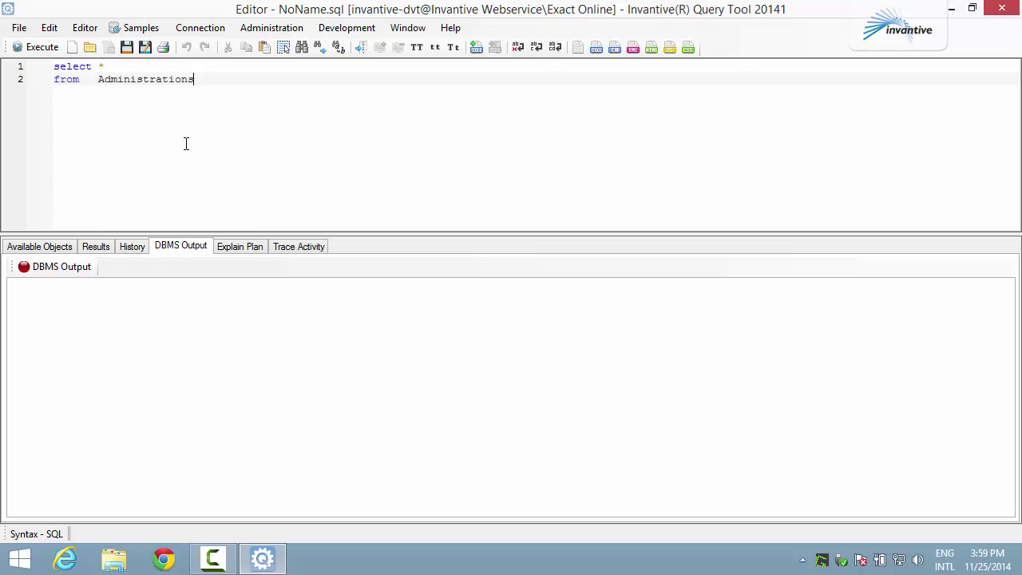
pyautogui.click(36, 50)
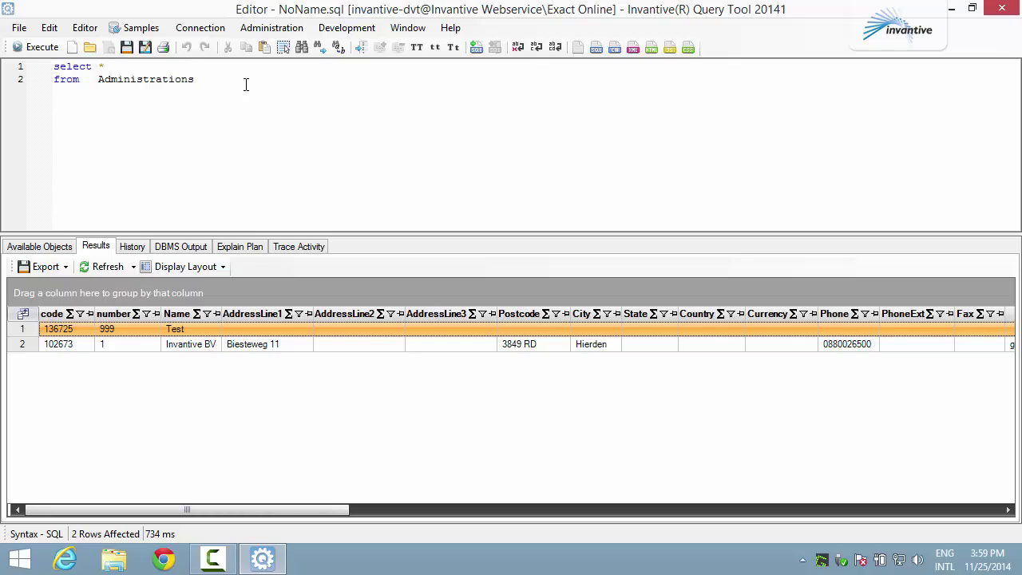
# - Sort the results by code in descending order, and view the code column's summary and filter options
pyautogui.click(52, 315)
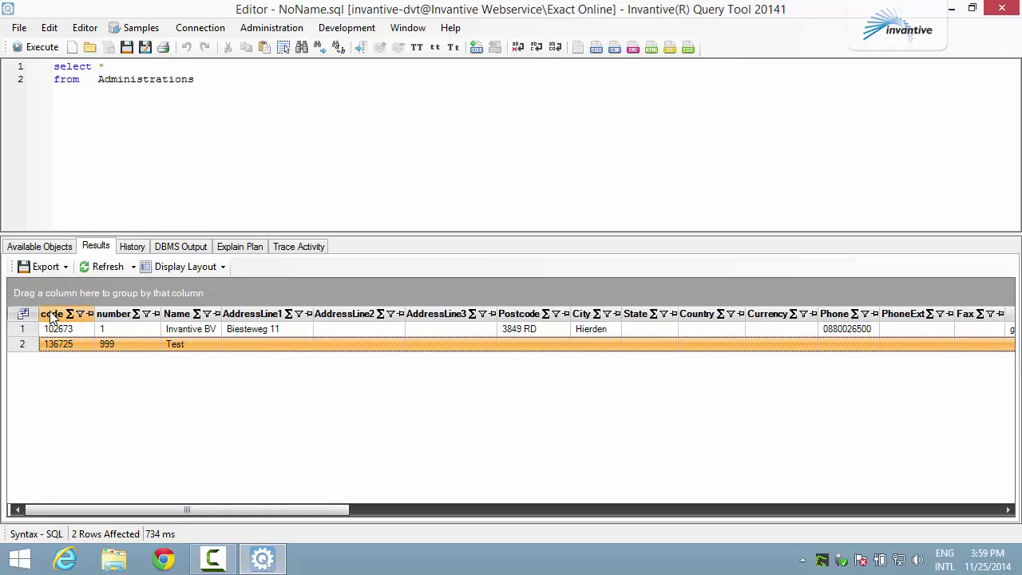
pyautogui.click(53, 315)
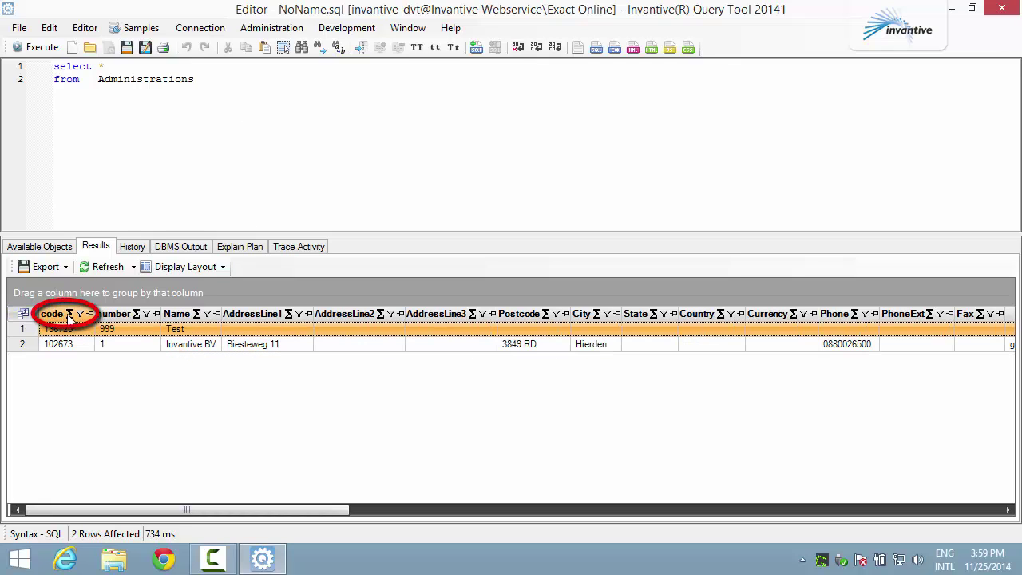
pyautogui.click(69, 314)
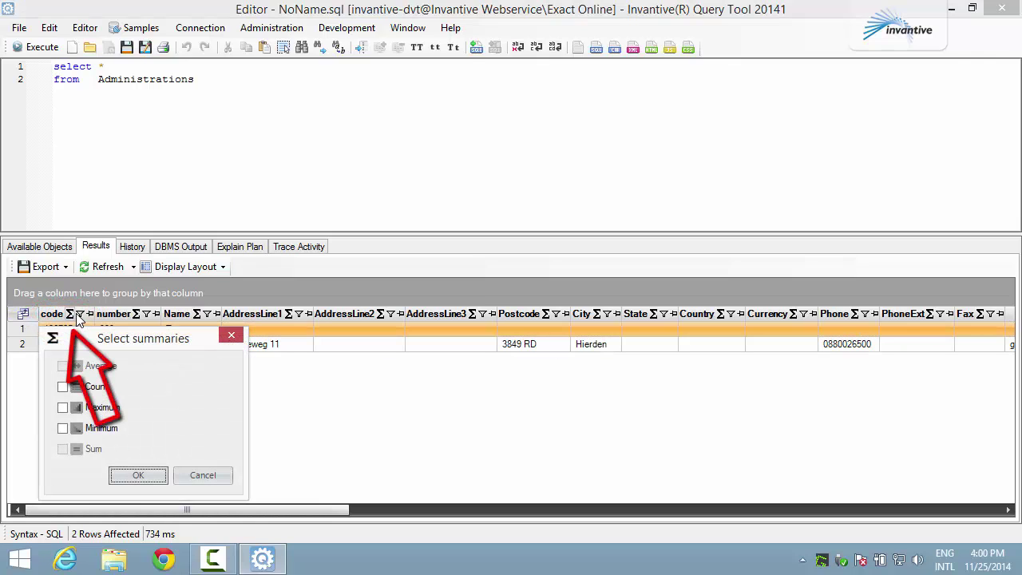
pyautogui.click(203, 473)
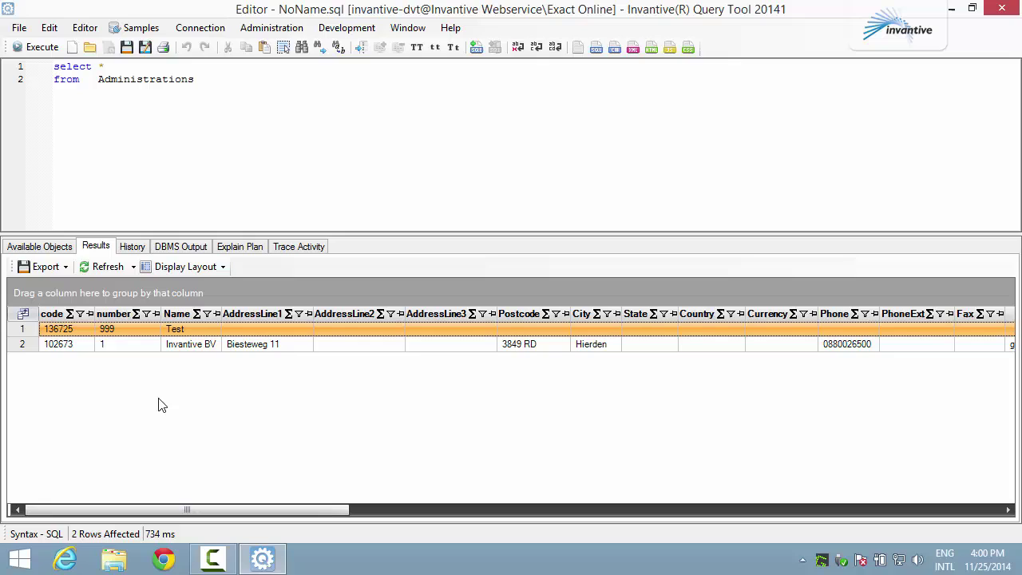
pyautogui.click(80, 314)
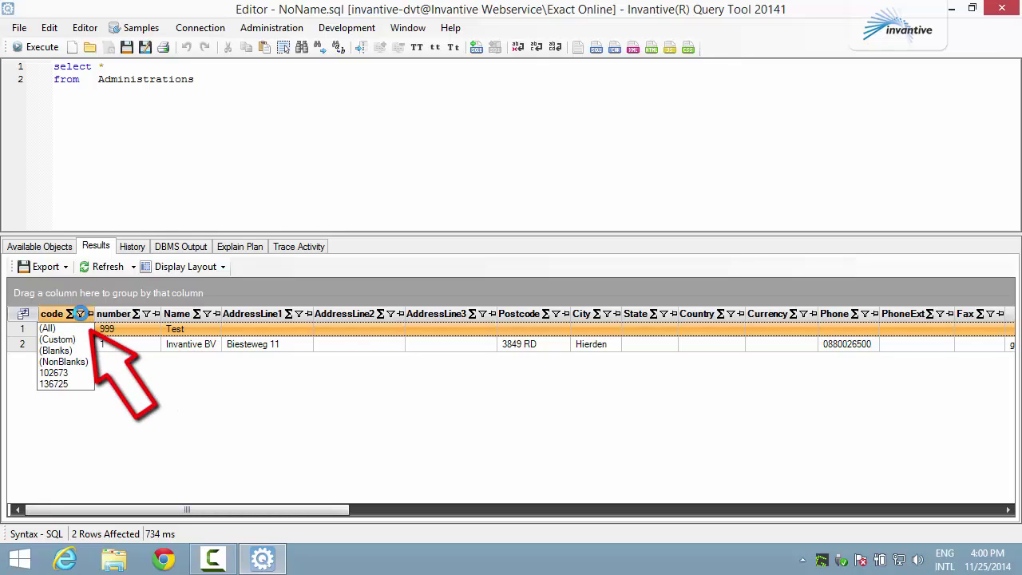
# - Pin the code and number columns so they stay fixed while scrolling the results sideways
pyautogui.click(88, 315)
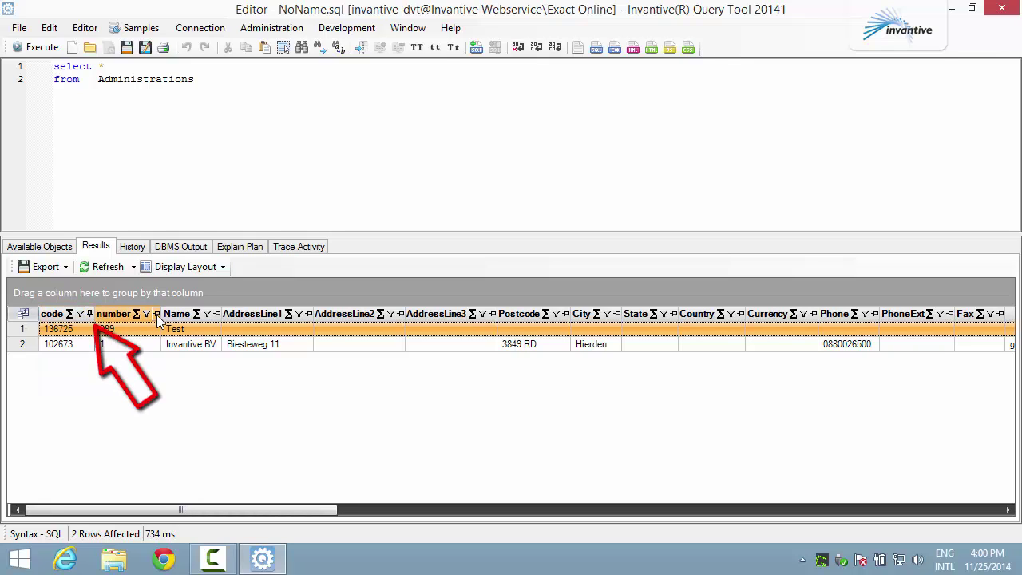
pyautogui.moveTo(230, 510); pyautogui.dragTo(162, 500)
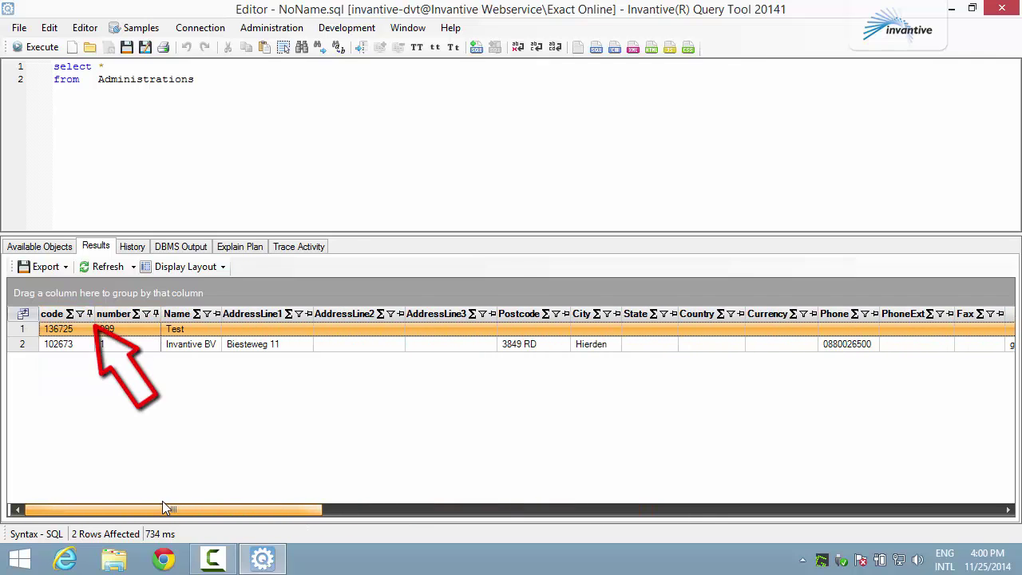
# - Hide all fields listed from ActivitySector through code in the query results with the Field Chooser
pyautogui.click(23, 313)
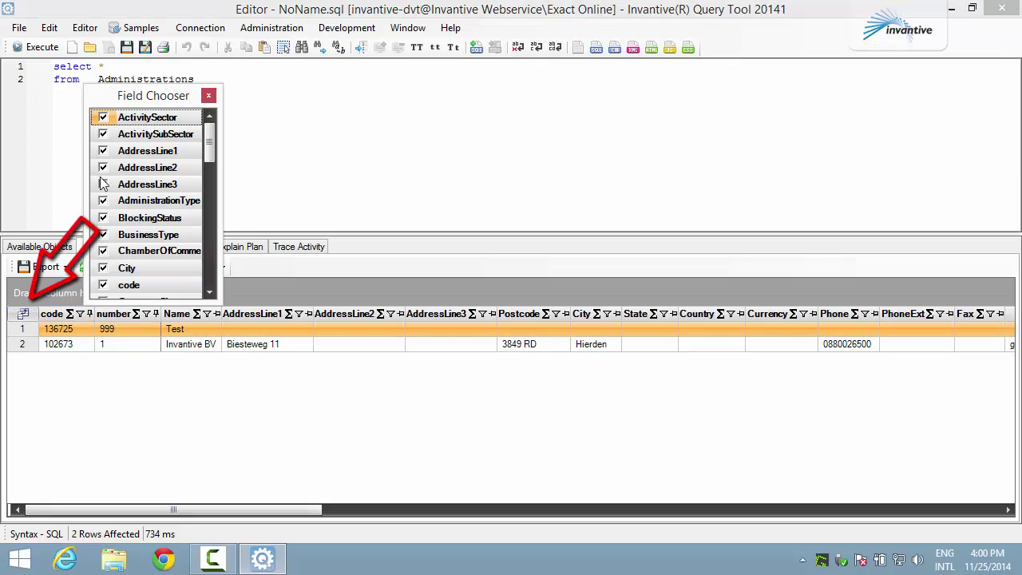
pyautogui.click(103, 184)
pyautogui.click(103, 201)
pyautogui.click(103, 217)
pyautogui.click(103, 233)
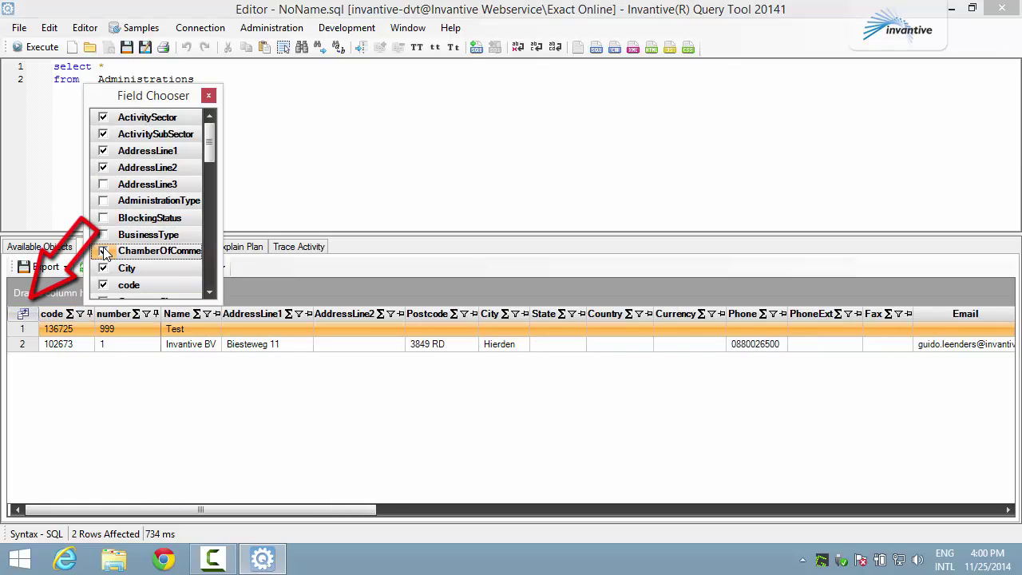
pyautogui.click(103, 250)
pyautogui.click(103, 267)
pyautogui.click(103, 284)
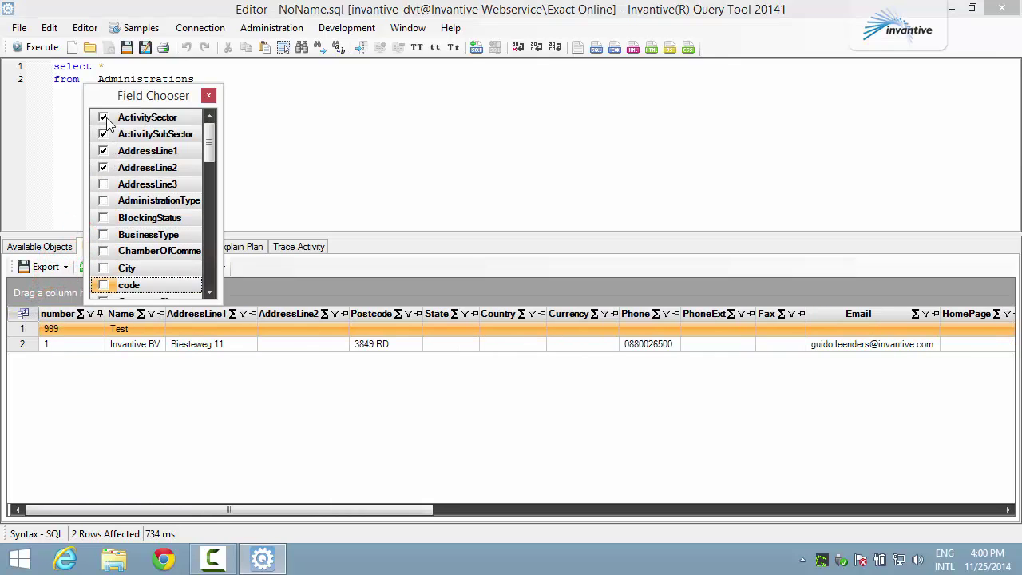
pyautogui.click(103, 117)
pyautogui.click(103, 135)
pyautogui.click(103, 151)
pyautogui.click(103, 167)
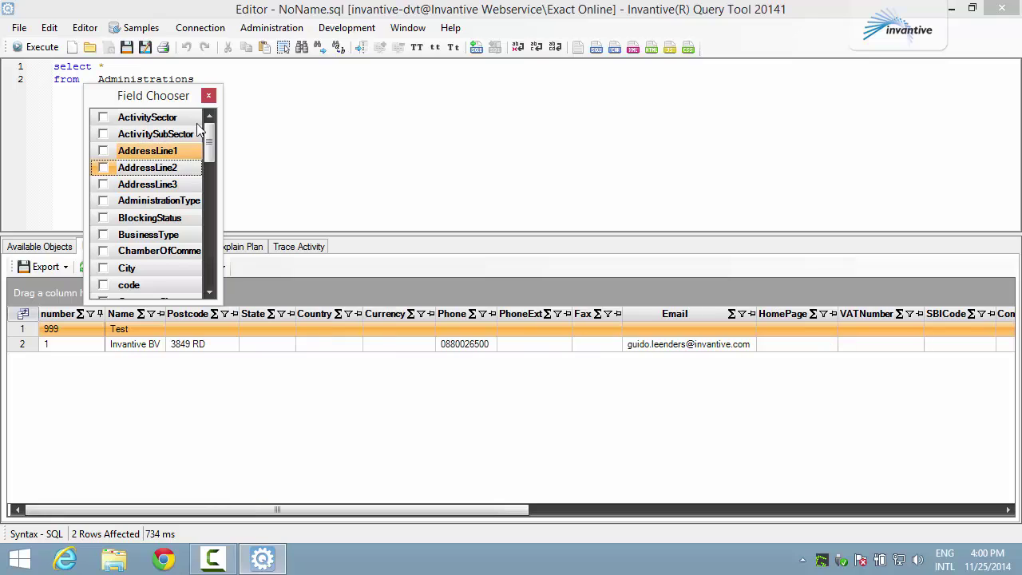
pyautogui.click(208, 95)
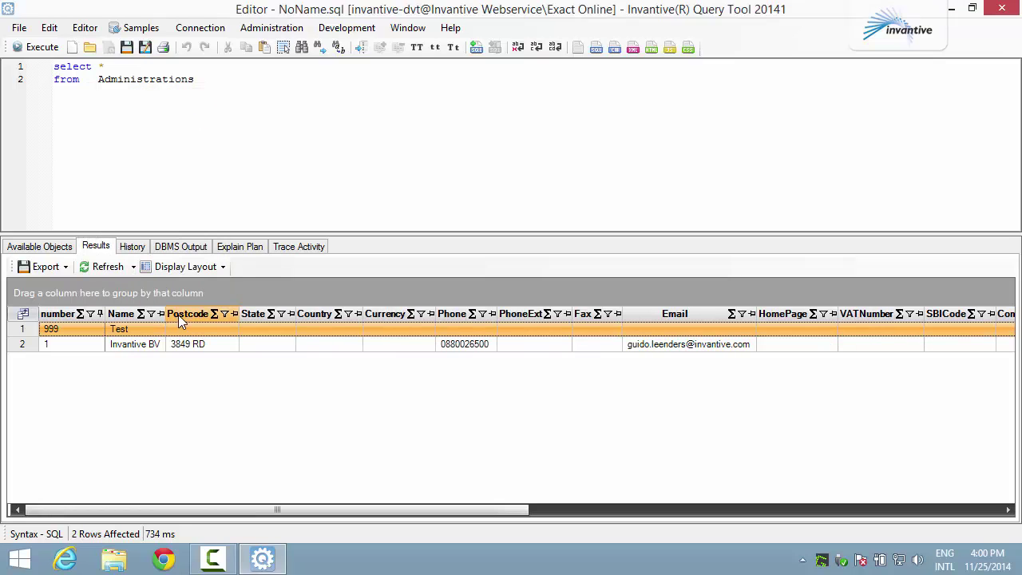
# - View the display layout options and the remaining columns of the query results
pyautogui.click(213, 268)
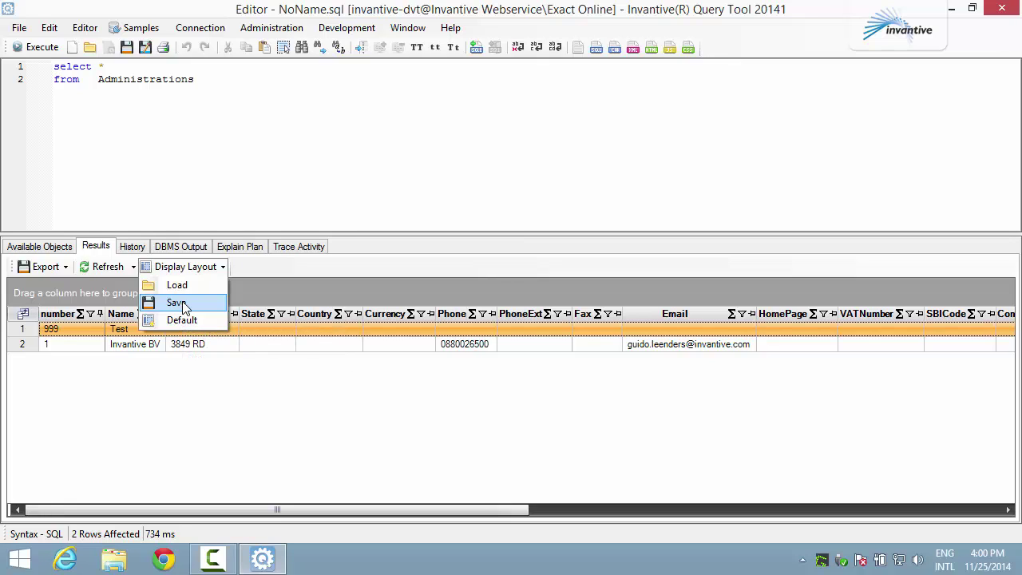
pyautogui.click(168, 392)
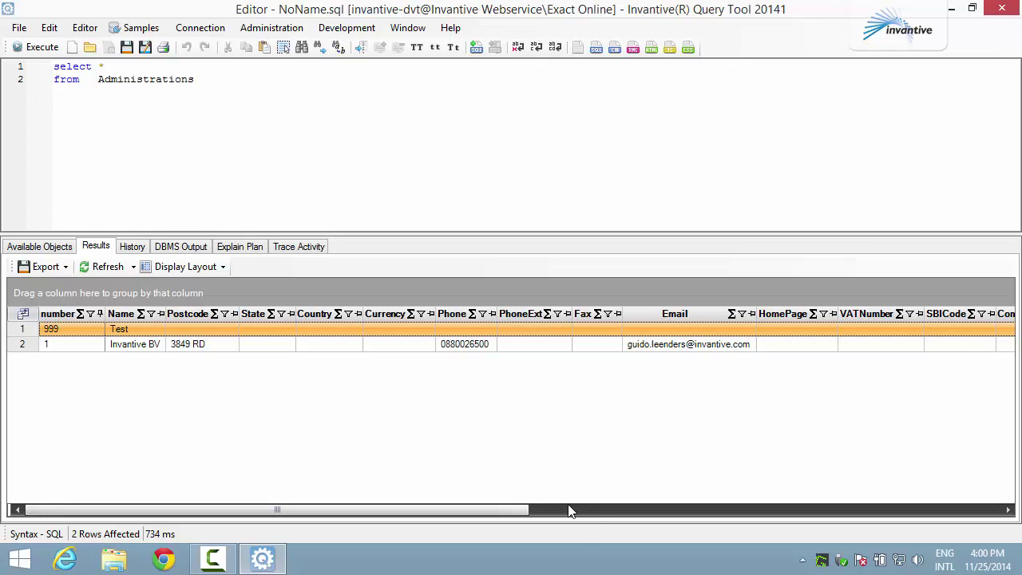
pyautogui.click(591, 510)
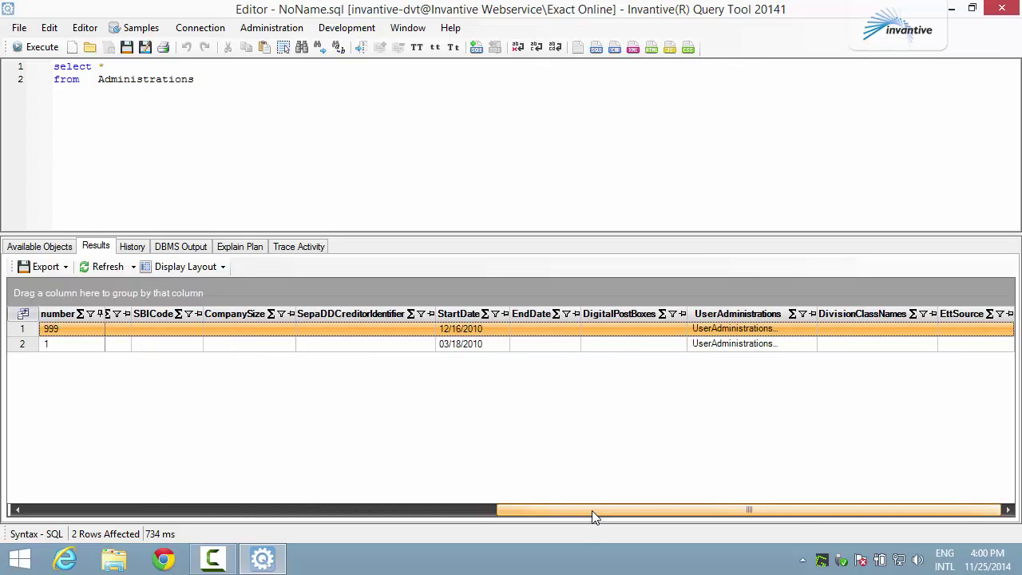
pyautogui.moveTo(591, 510); pyautogui.dragTo(288, 504)
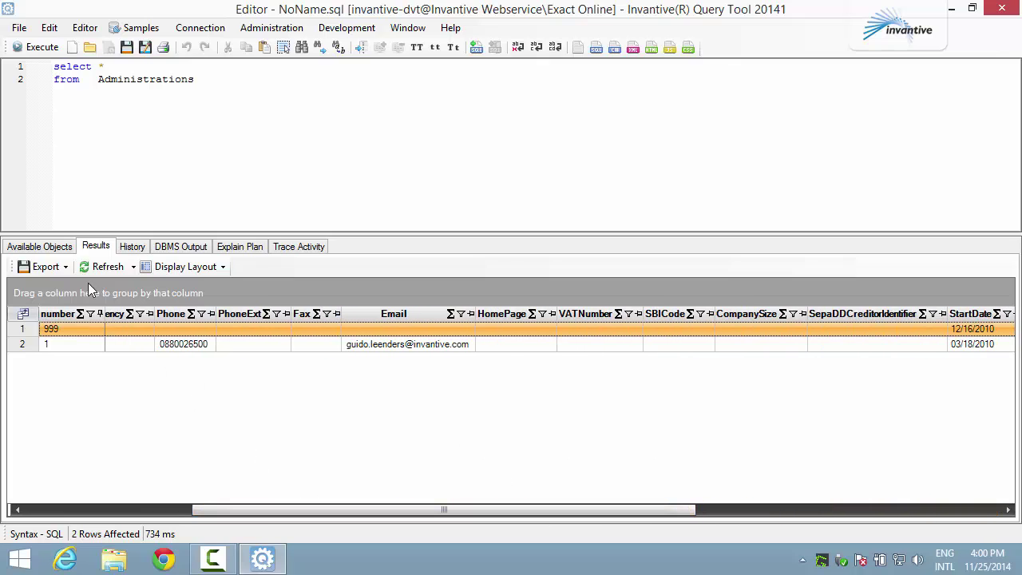
# - Show all fields from ActivitySector through code again in the query results with the Field Chooser
pyautogui.click(23, 314)
pyautogui.click(103, 118)
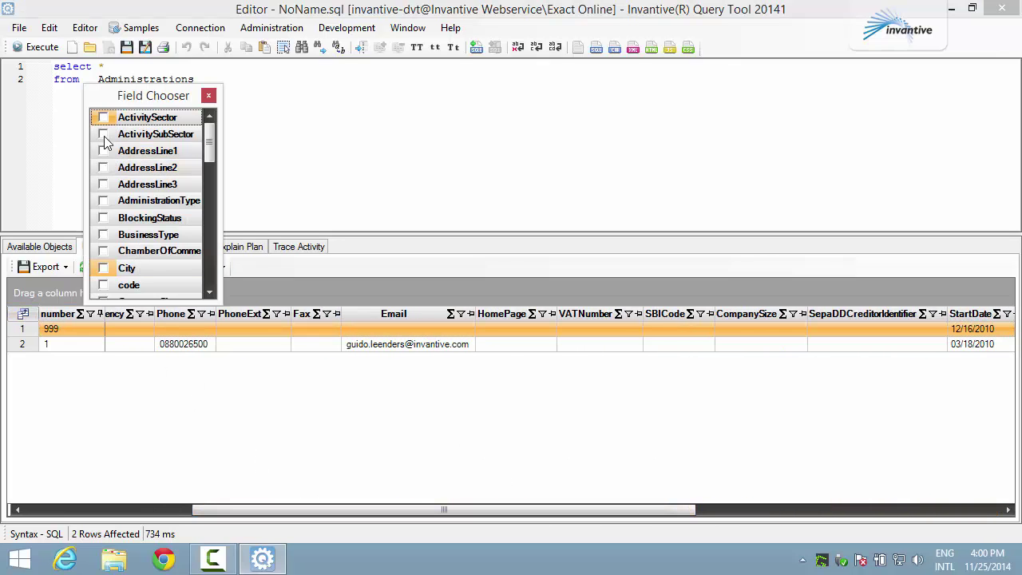
pyautogui.click(103, 134)
pyautogui.click(103, 150)
pyautogui.click(103, 167)
pyautogui.click(103, 185)
pyautogui.click(103, 200)
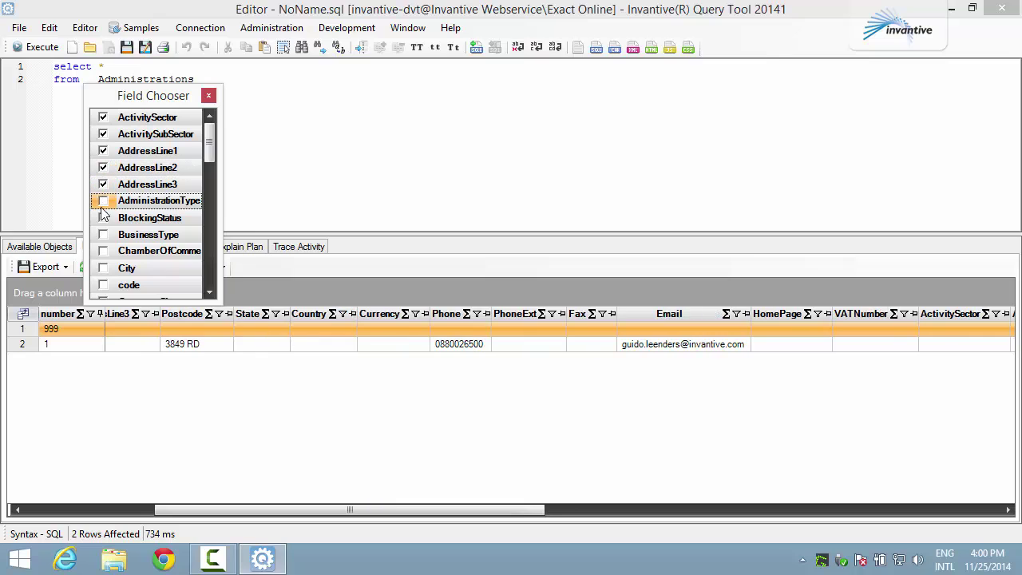
pyautogui.click(103, 218)
pyautogui.click(103, 234)
pyautogui.click(103, 251)
pyautogui.click(103, 267)
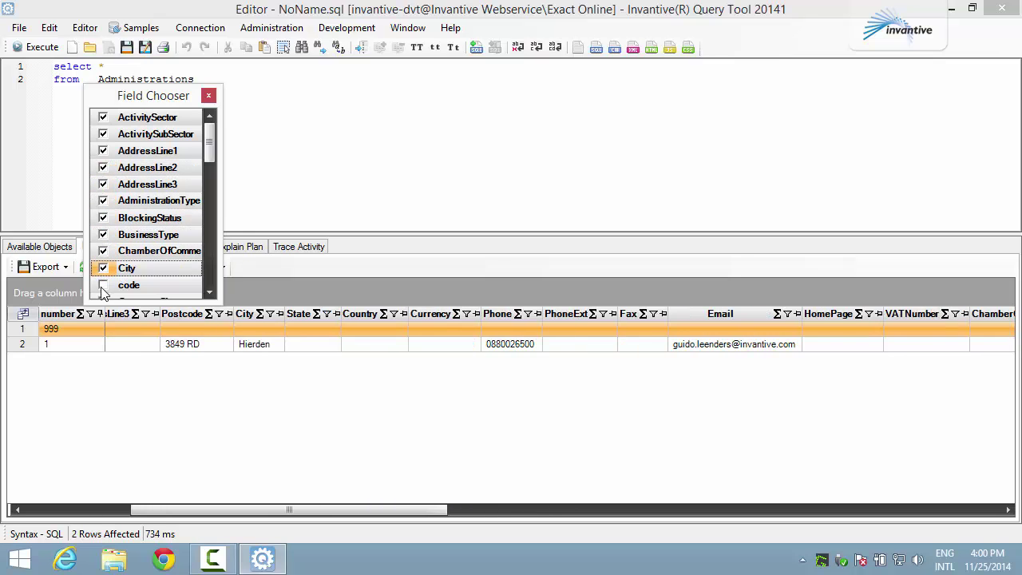
pyautogui.click(103, 285)
pyautogui.click(208, 95)
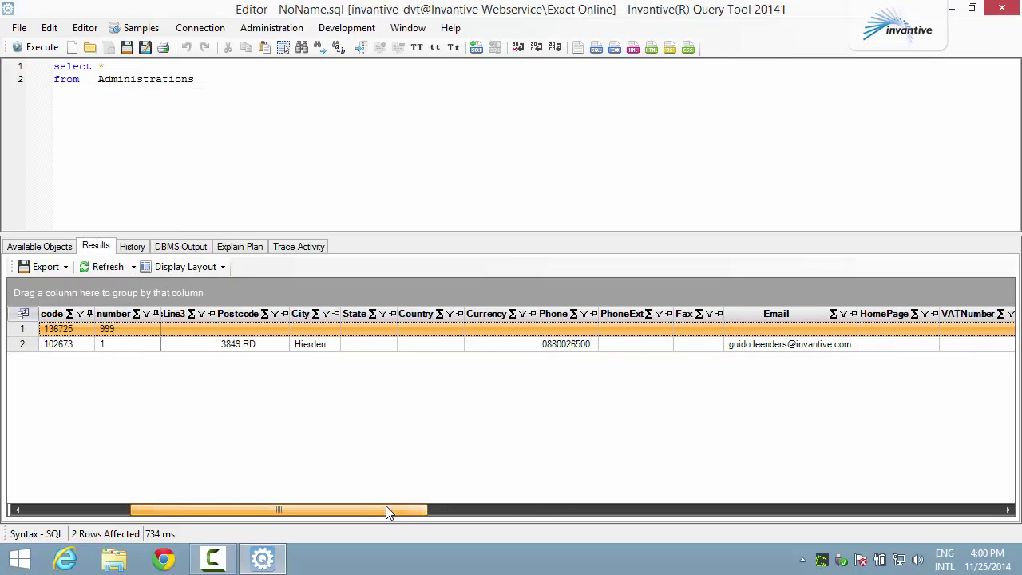
# - Group the query results by the BlockingStatus column and expand the group to show its rows
pyautogui.moveTo(388, 511); pyautogui.dragTo(858, 498)
pyautogui.moveTo(675, 313); pyautogui.dragTo(625, 297)
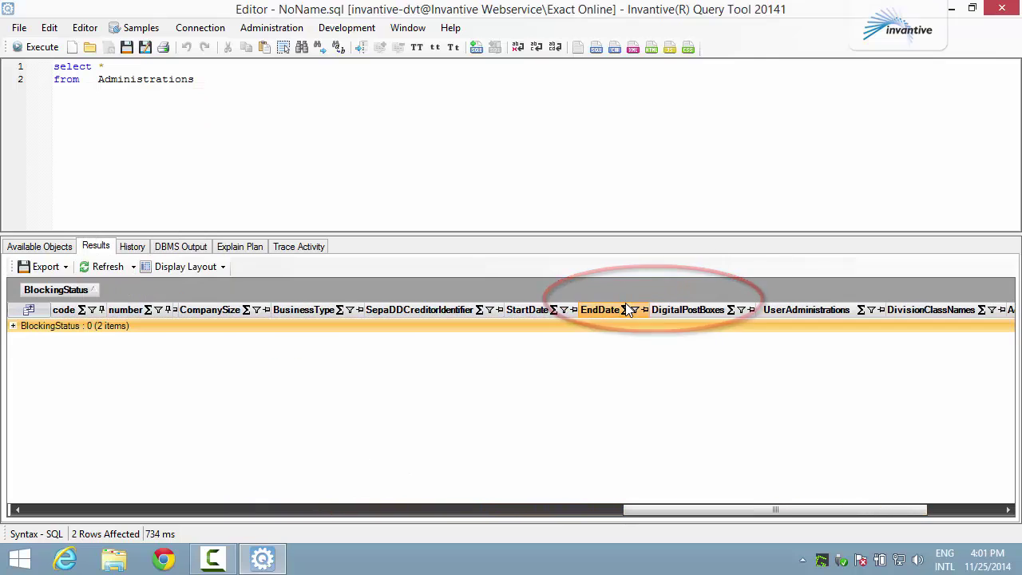
pyautogui.click(13, 326)
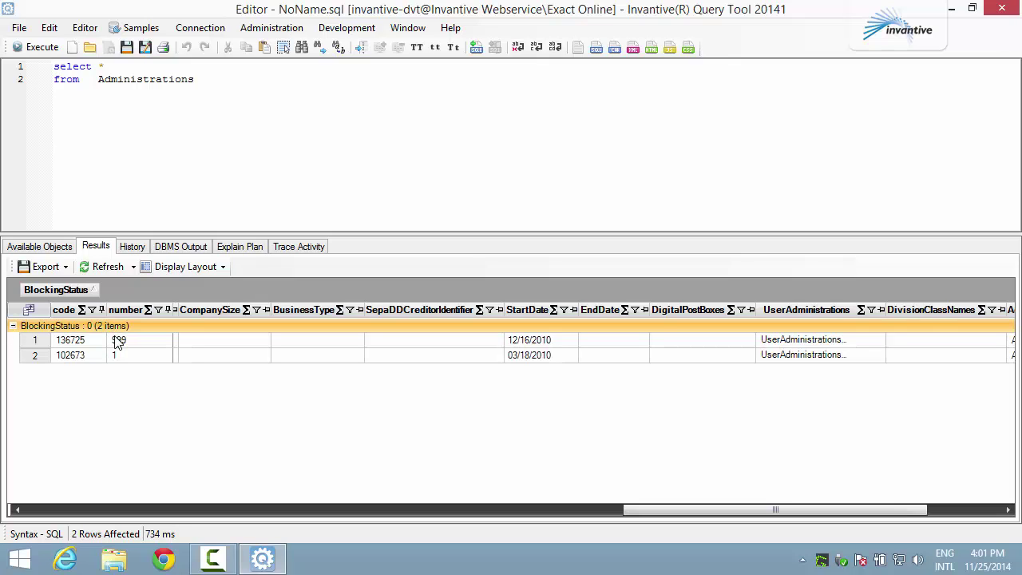
# - Add a Sum summary to the number column of the grouped query results
pyautogui.click(149, 310)
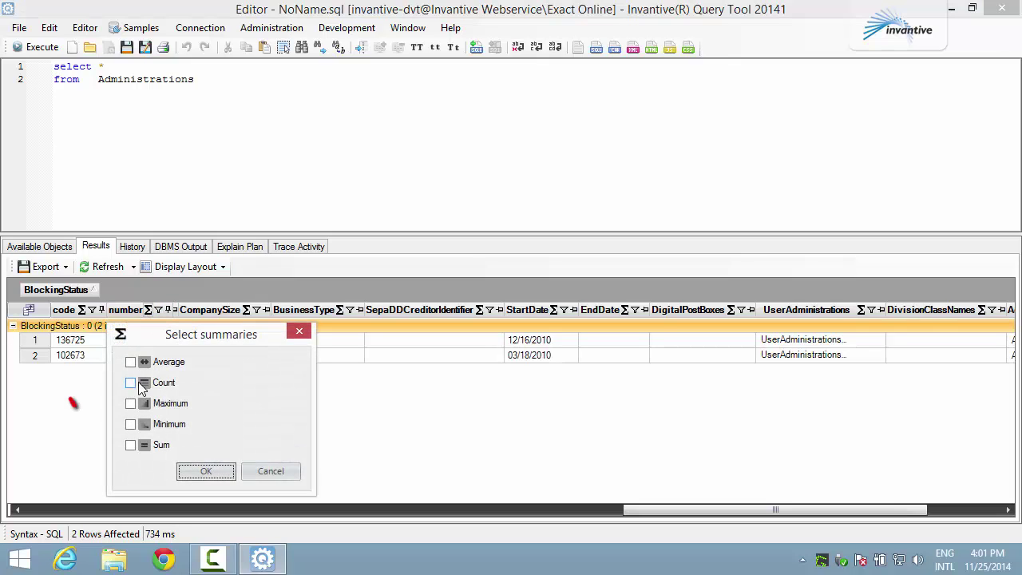
pyautogui.click(130, 445)
pyautogui.click(206, 471)
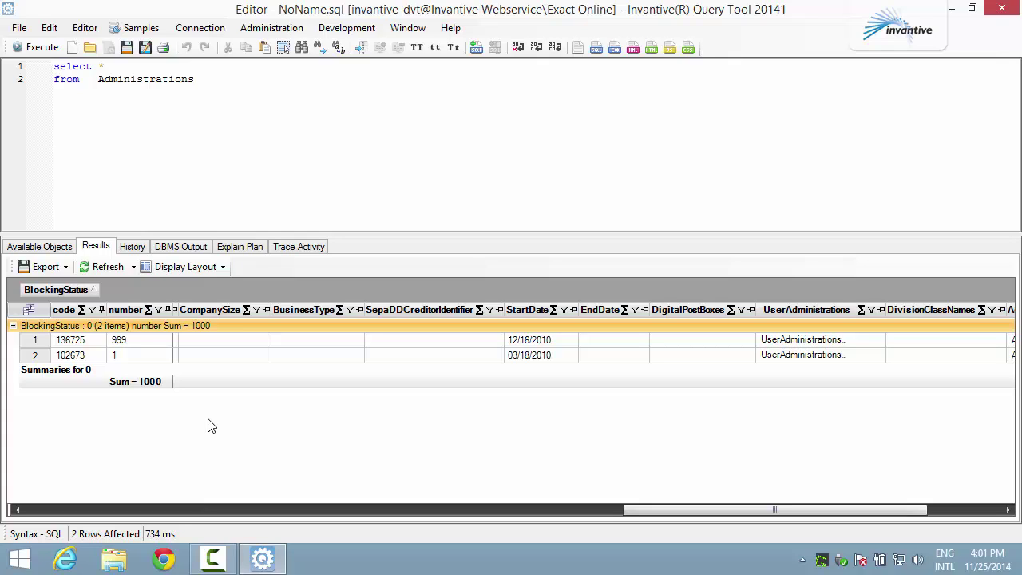
# - Start a second query, "select * from", below the Administrations query, separated by a blank line
pyautogui.click(237, 96)
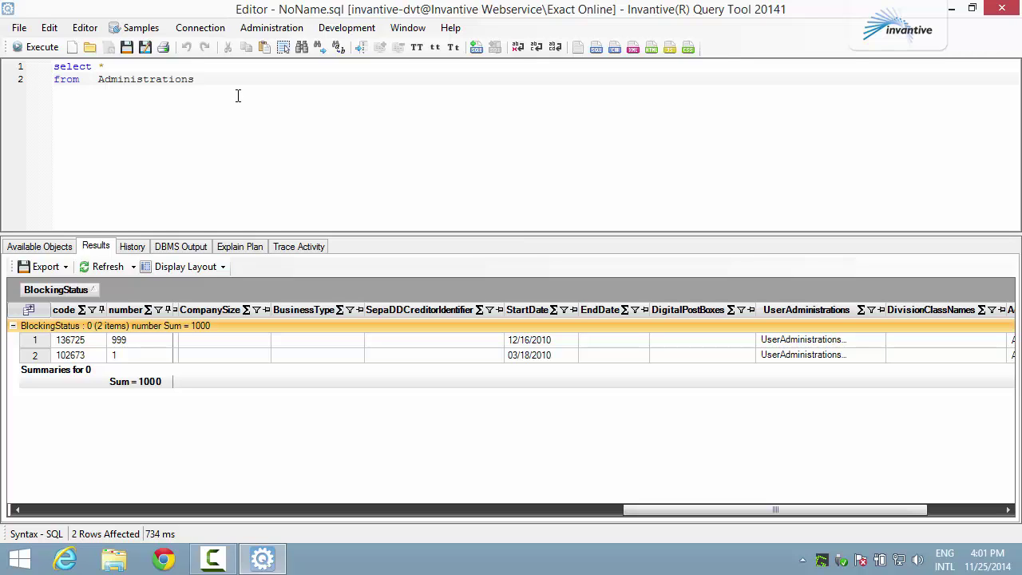
pyautogui.press('Return')
pyautogui.press('Return')
pyautogui.write('se')
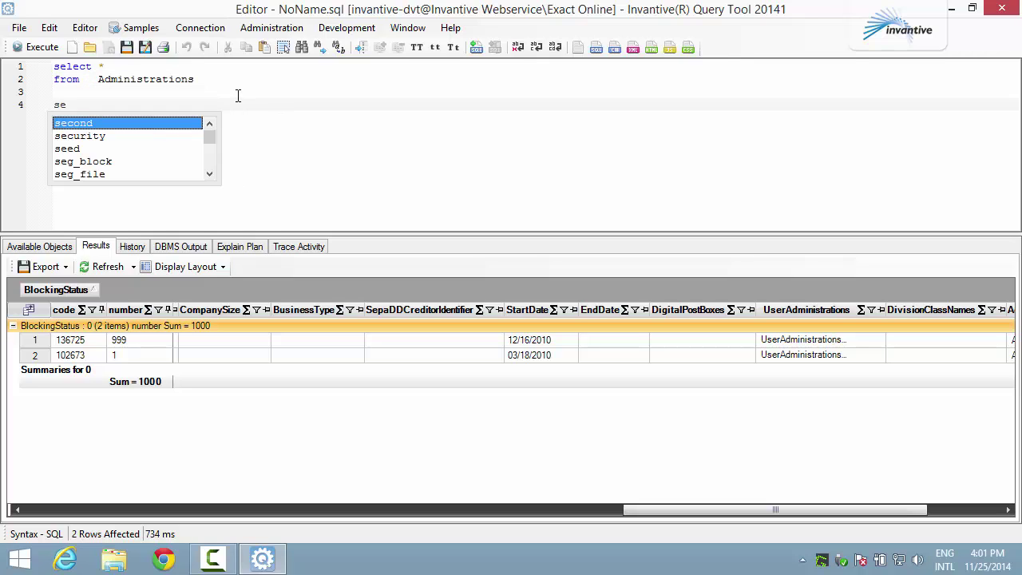
pyautogui.write('lect *')
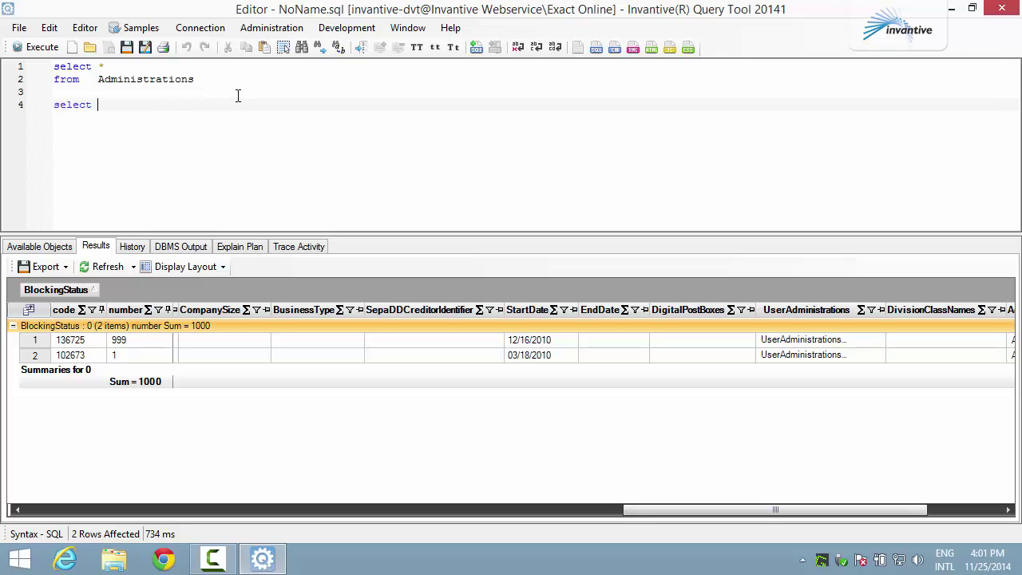
pyautogui.press('Return')
pyautogui.write('from')
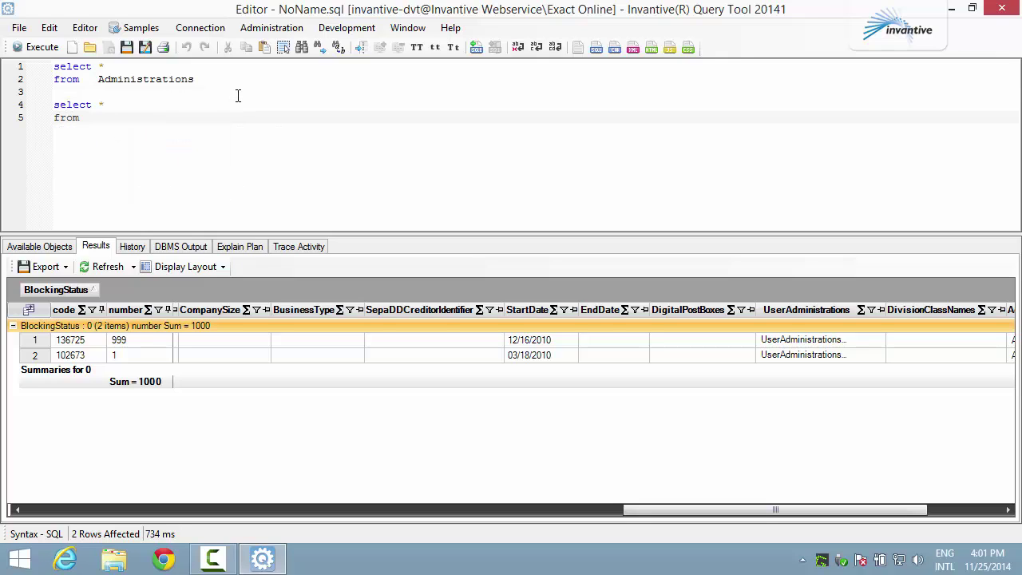
# - Find GLAccounts among the available objects and insert it as the table name of the second query
pyautogui.click(49, 249)
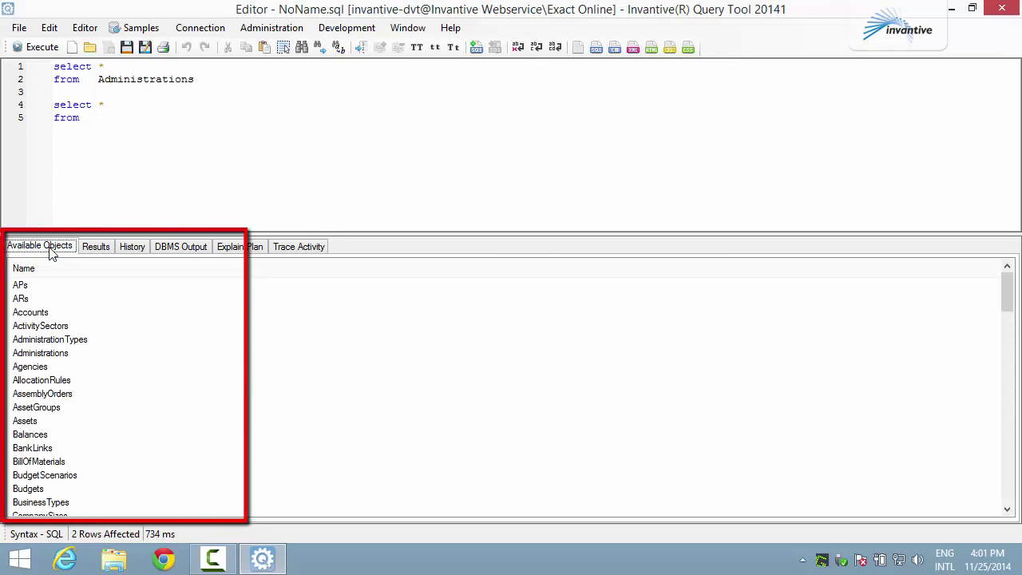
pyautogui.click(21, 289)
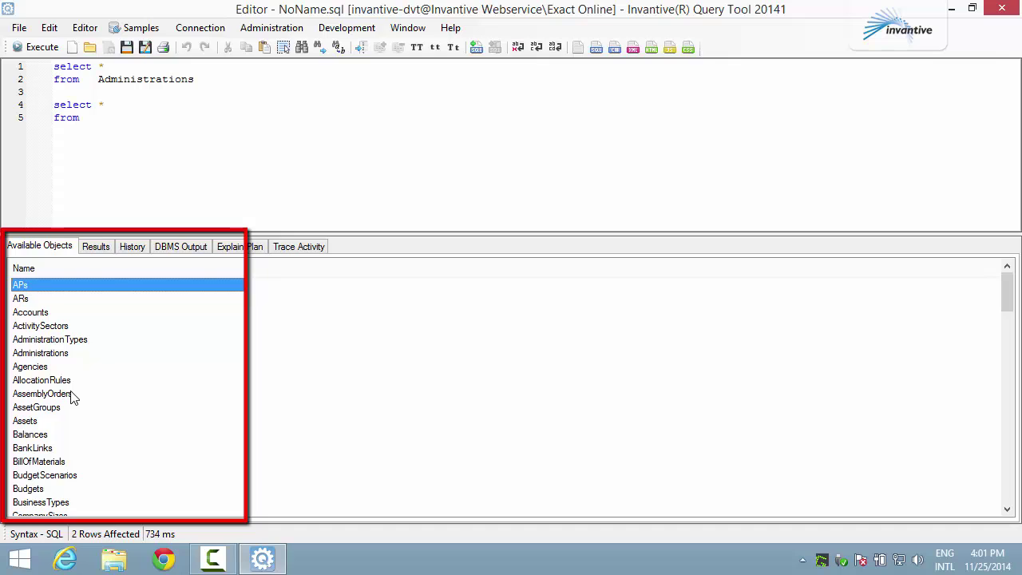
pyautogui.scroll(-6, 66, 431)
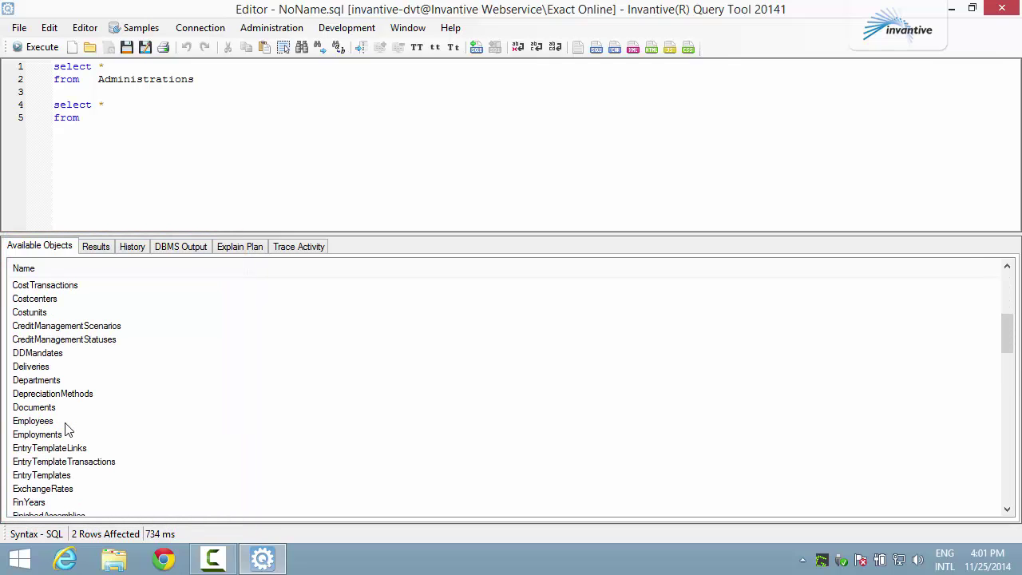
pyautogui.scroll(-3, 67, 431)
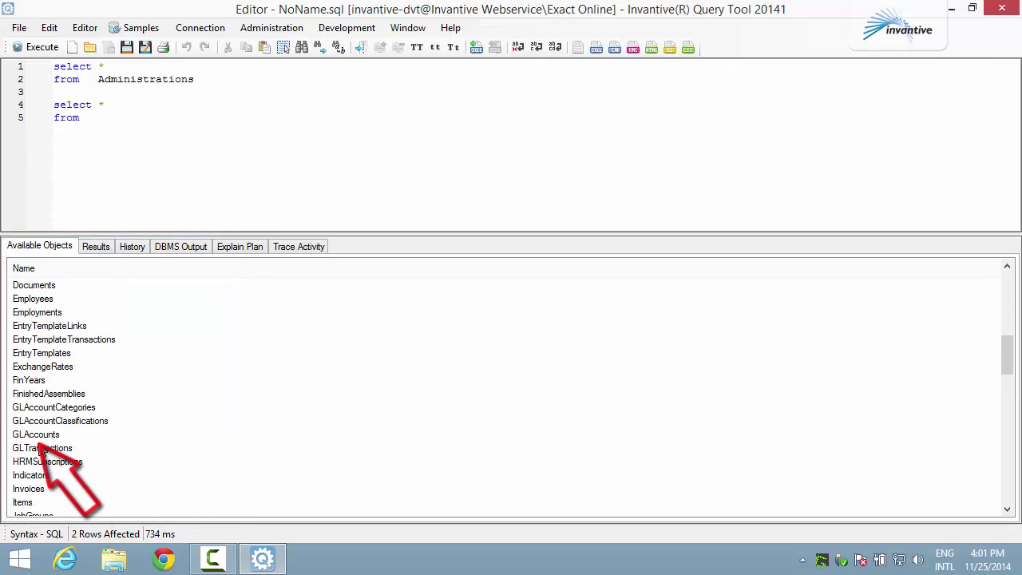
pyautogui.click(46, 437)
pyautogui.doubleClick(32, 436)
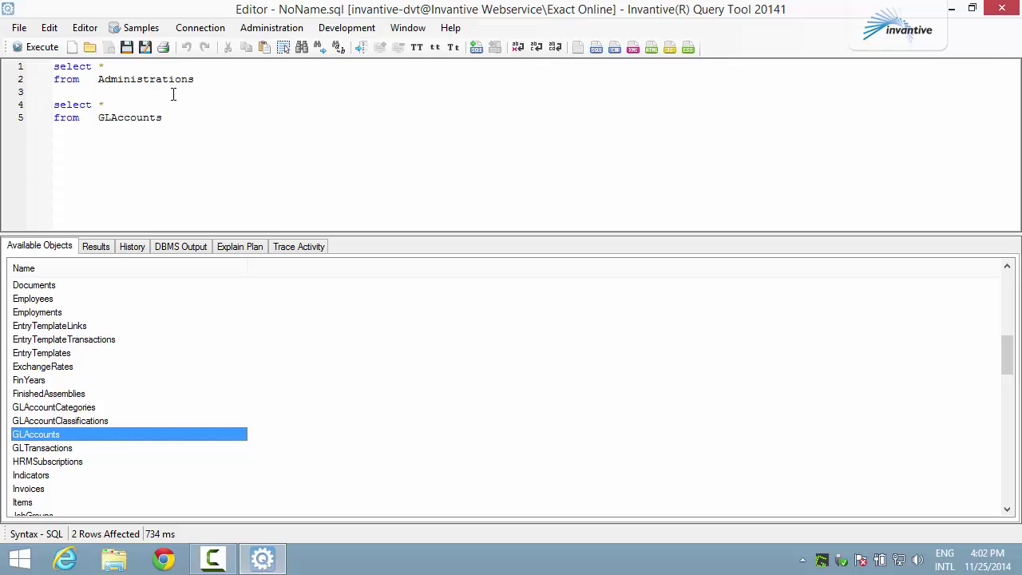
# - Run the GLAccounts query and group its results by type, with code as the second grouping level
pyautogui.click(189, 120)
pyautogui.press('F5')
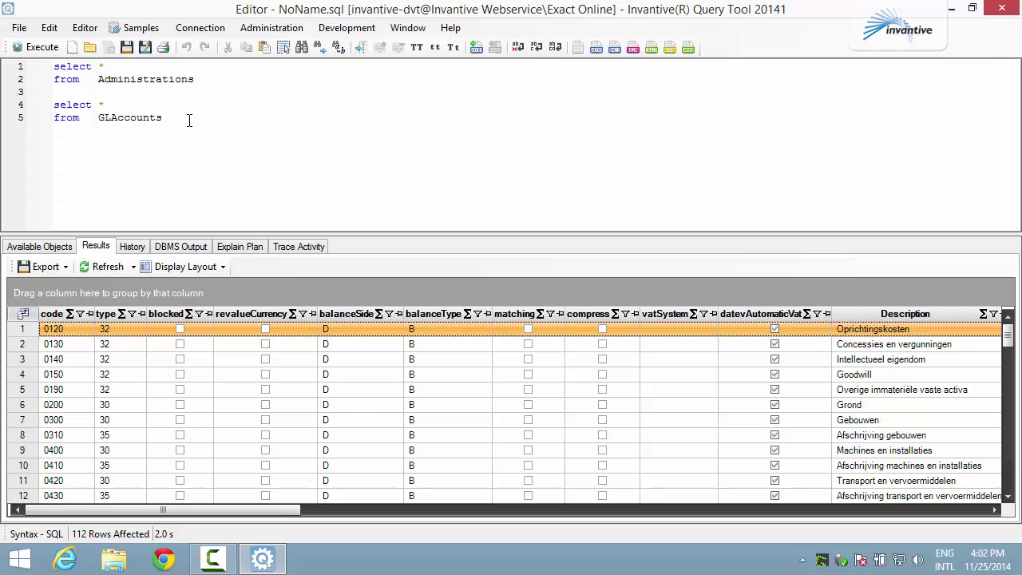
pyautogui.moveTo(107, 316); pyautogui.dragTo(85, 291)
# - Hide all fields listed from balanceSide through datevAutomaticVat in the GLAccounts results with the Field Chooser
pyautogui.click(35, 316)
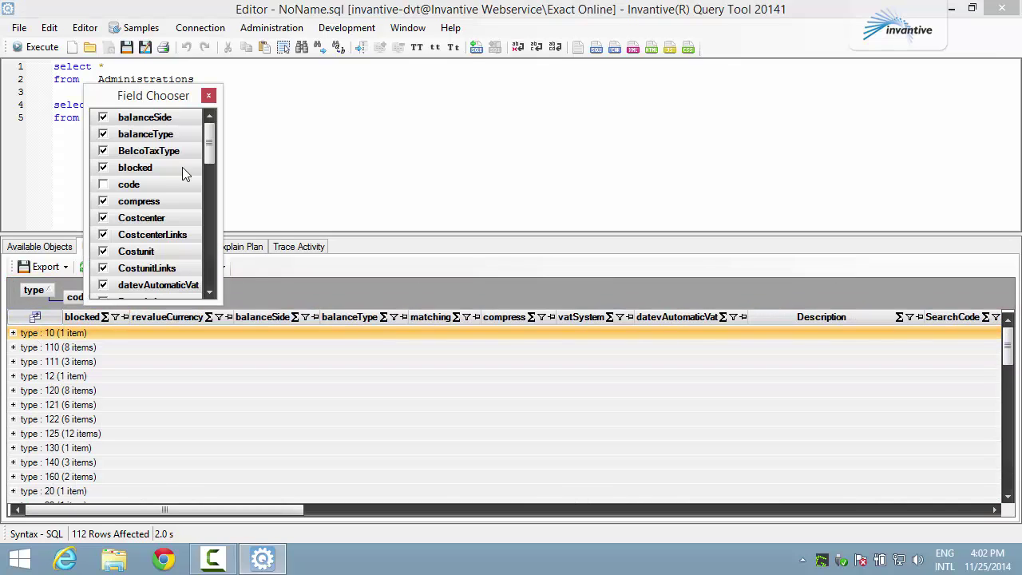
pyautogui.click(103, 118)
pyautogui.click(103, 134)
pyautogui.click(103, 151)
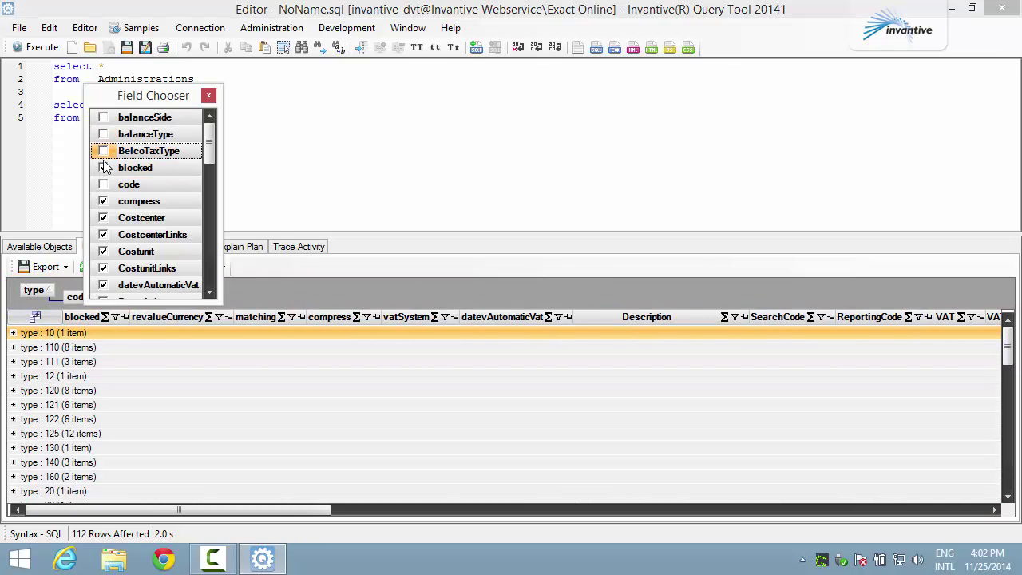
pyautogui.click(103, 167)
pyautogui.click(103, 202)
pyautogui.click(103, 235)
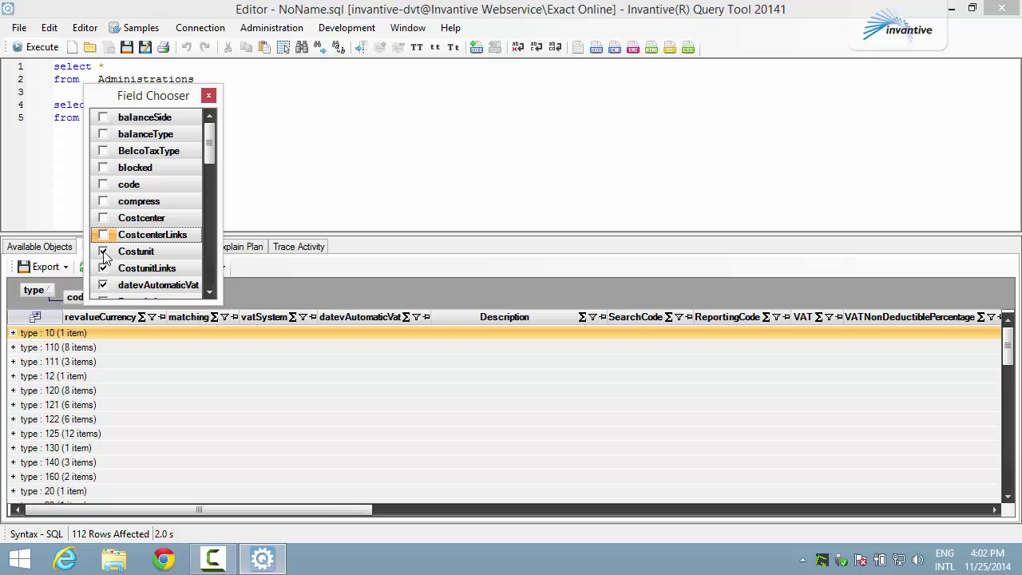
pyautogui.click(103, 252)
pyautogui.click(103, 268)
pyautogui.click(156, 286)
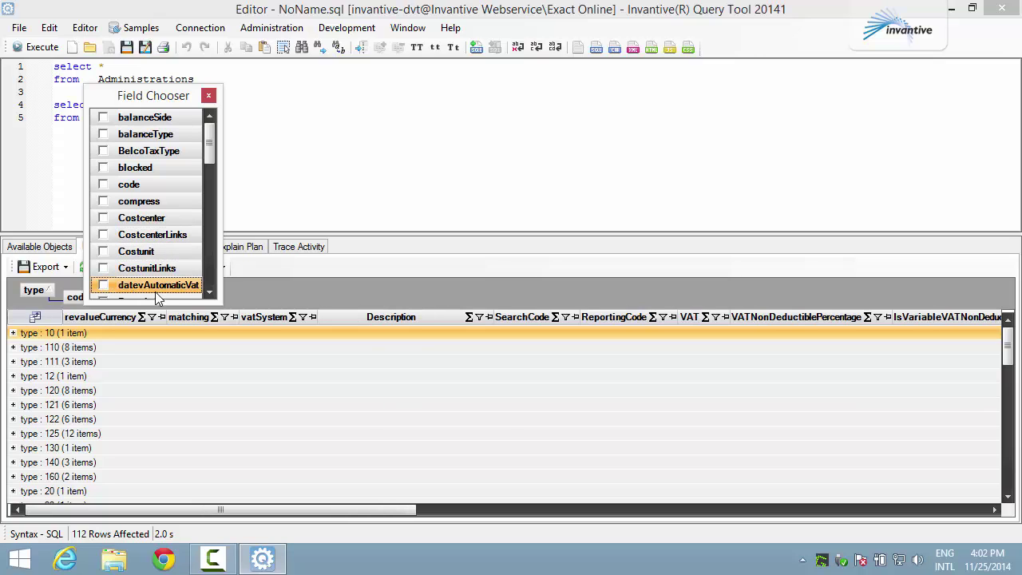
pyautogui.click(209, 95)
# - Expand type 10 with code 1000 and type 110 with code 8000, and select the code 8000 row's description
pyautogui.click(13, 333)
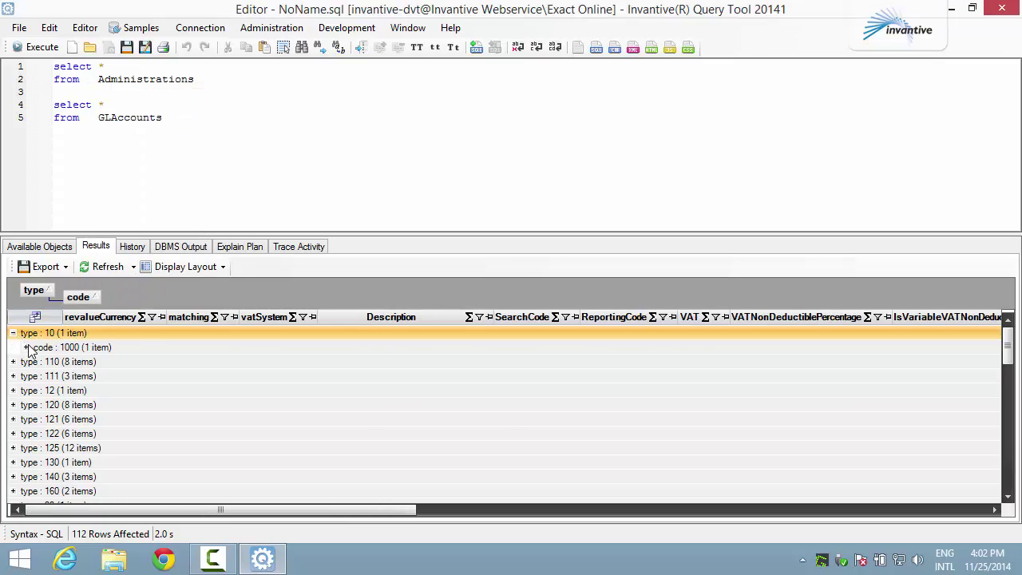
pyautogui.click(25, 347)
pyautogui.click(13, 377)
pyautogui.click(25, 392)
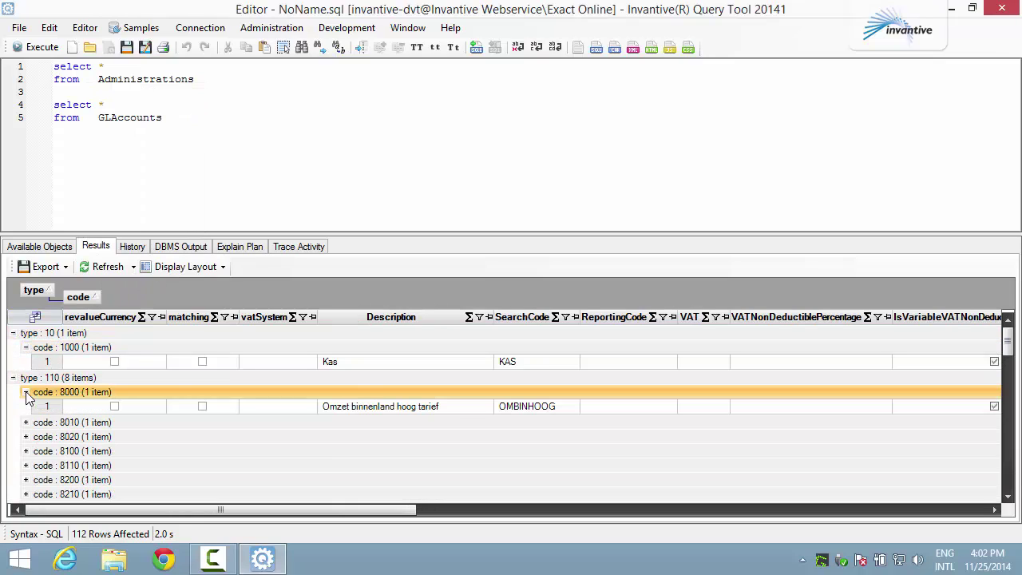
pyautogui.click(401, 410)
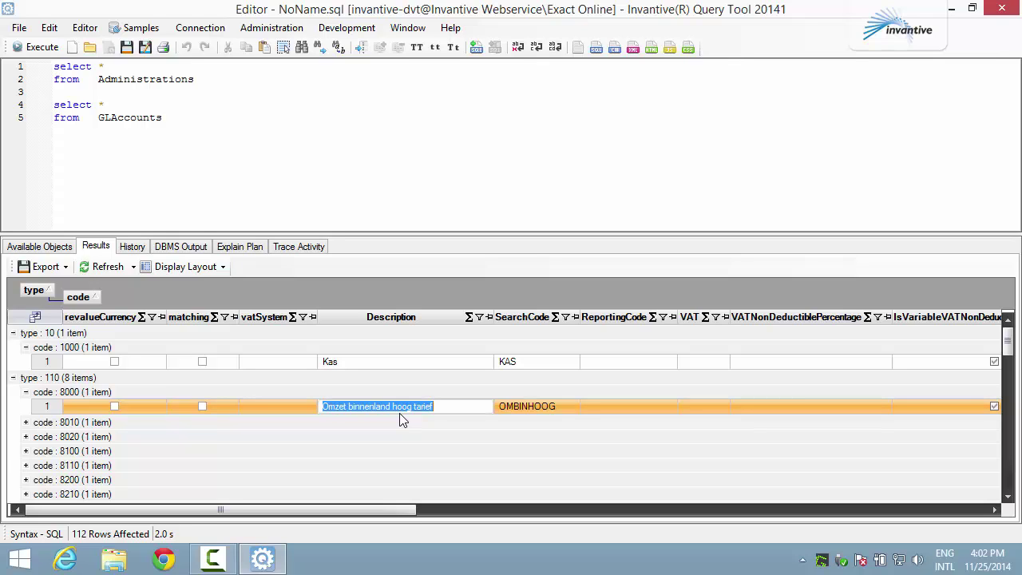
# - Clear all queries from the editor and load the Exact Online sample queries into it
pyautogui.click(47, 249)
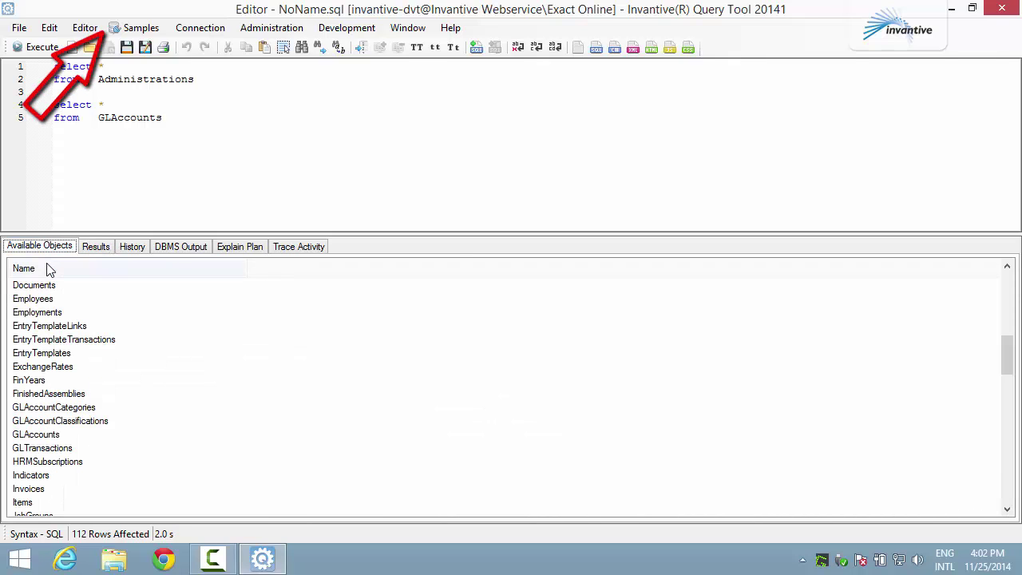
pyautogui.hotkey('ctrl', 'a')
pyautogui.press('Delete')
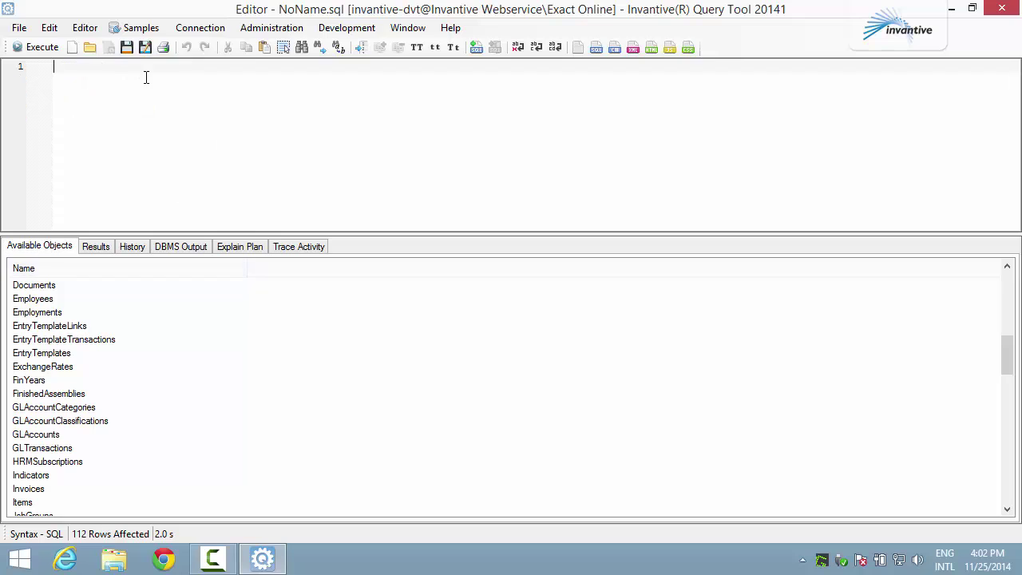
pyautogui.click(142, 30)
pyautogui.moveTo(217, 158)
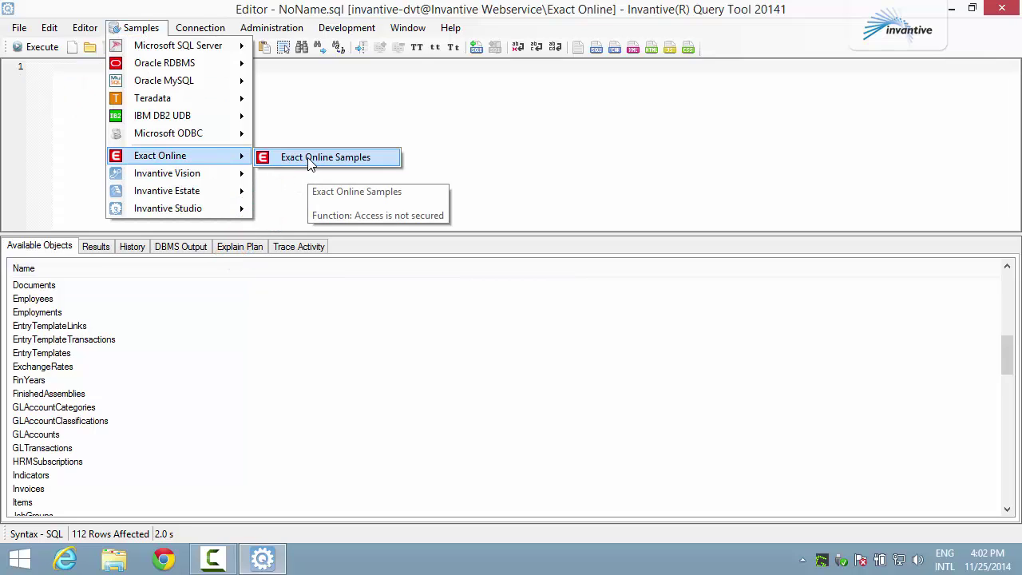
pyautogui.click(310, 163)
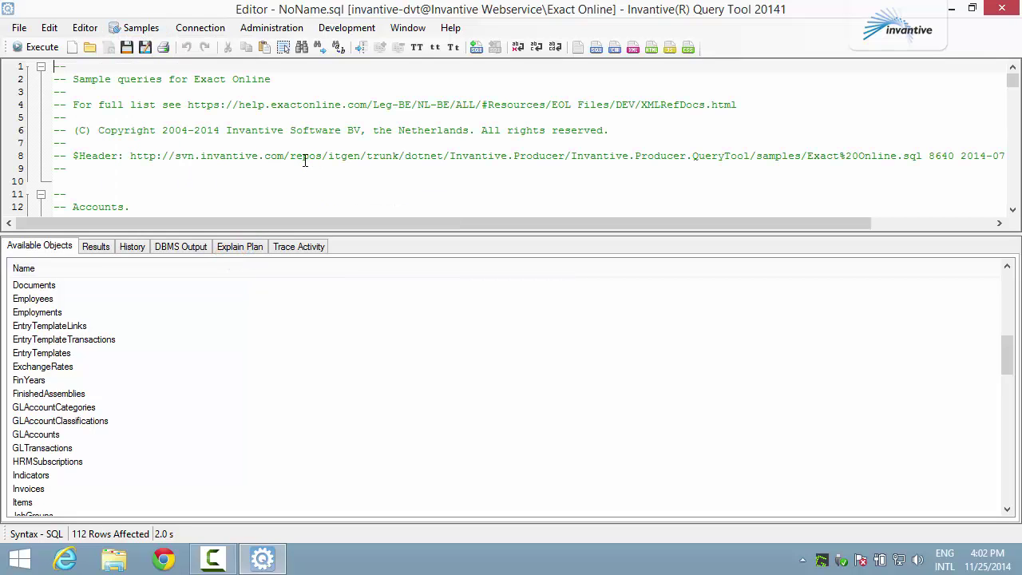